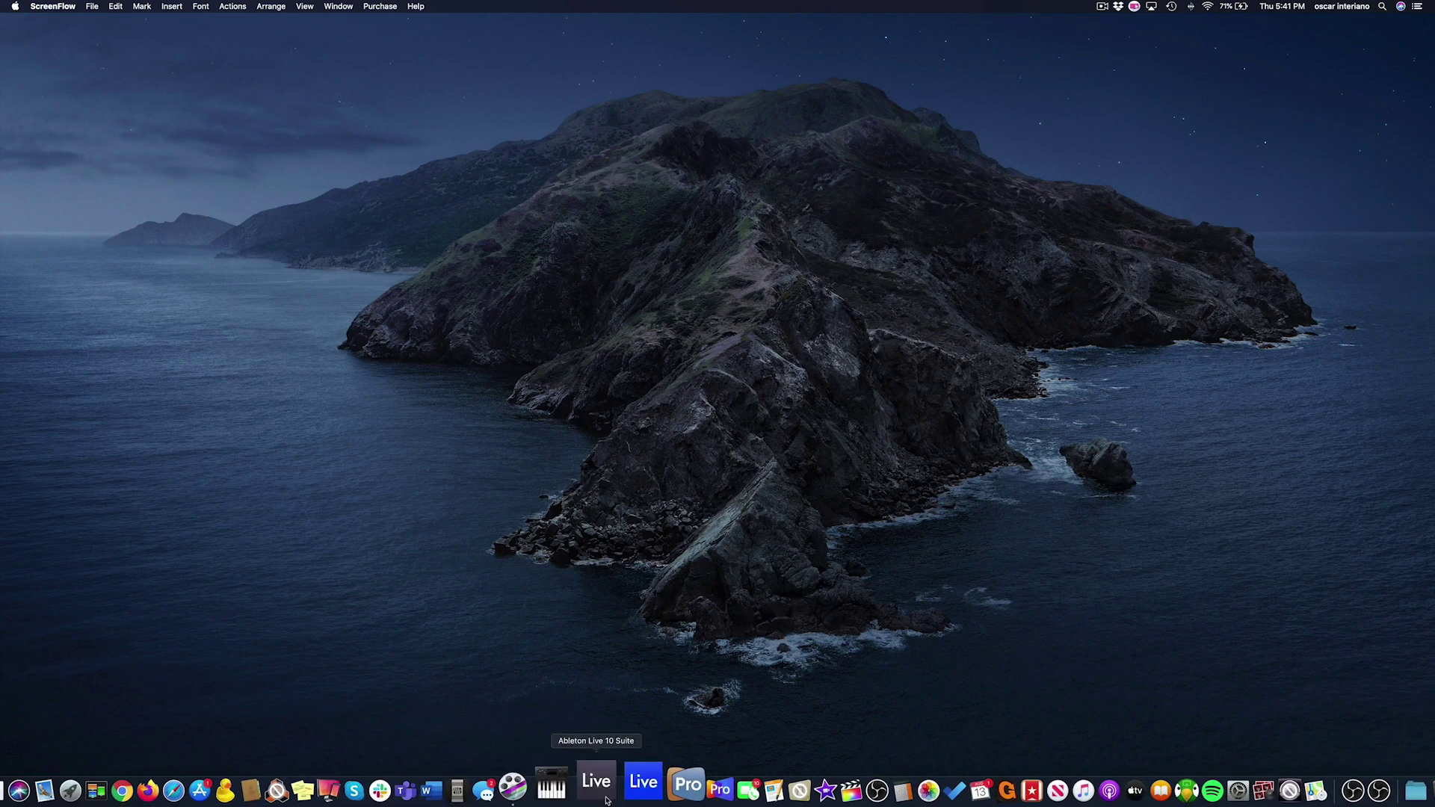
Switch to Audio MIDI Setup, show MIDI Studio and bring up the MIDI network configuration
click(581, 796)
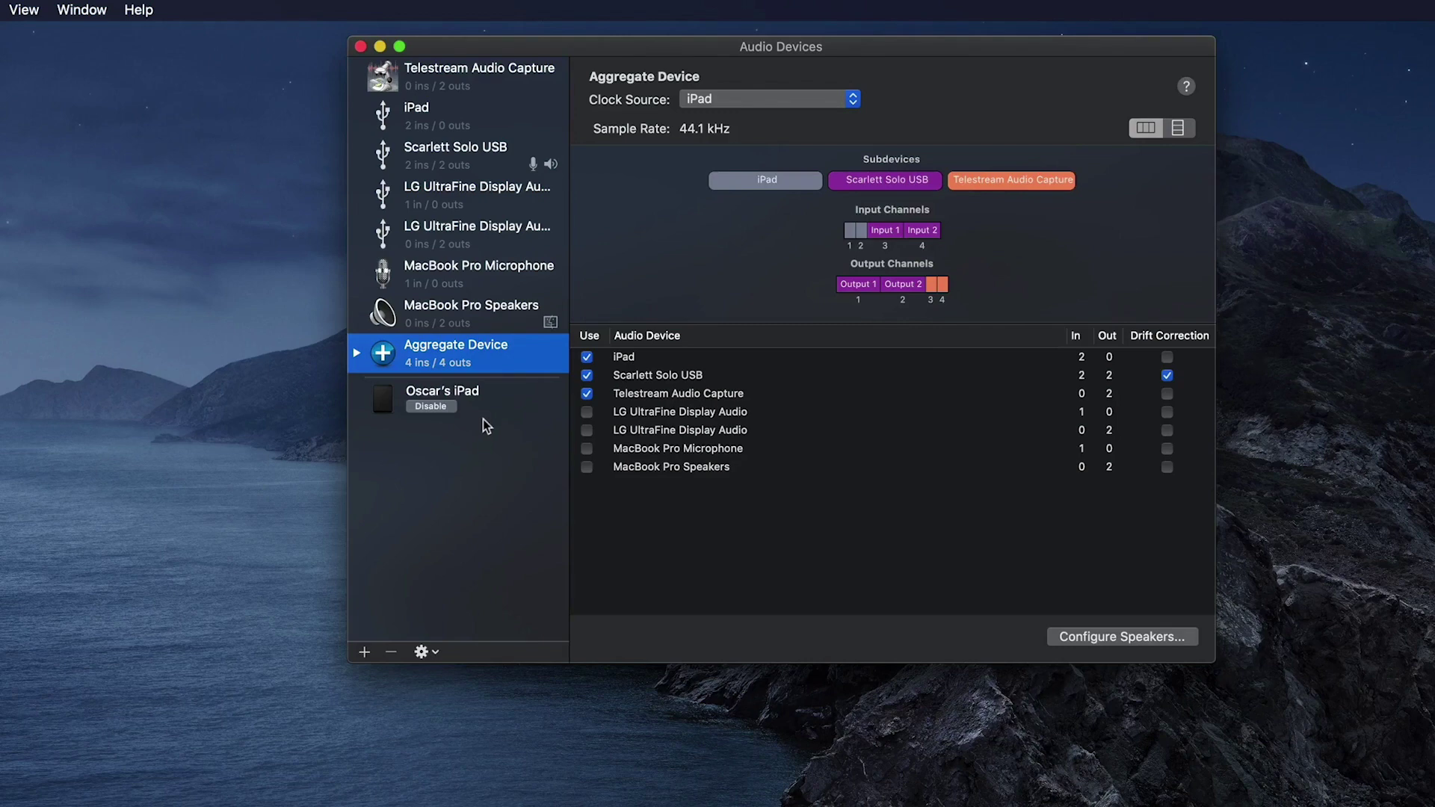
click(78, 9)
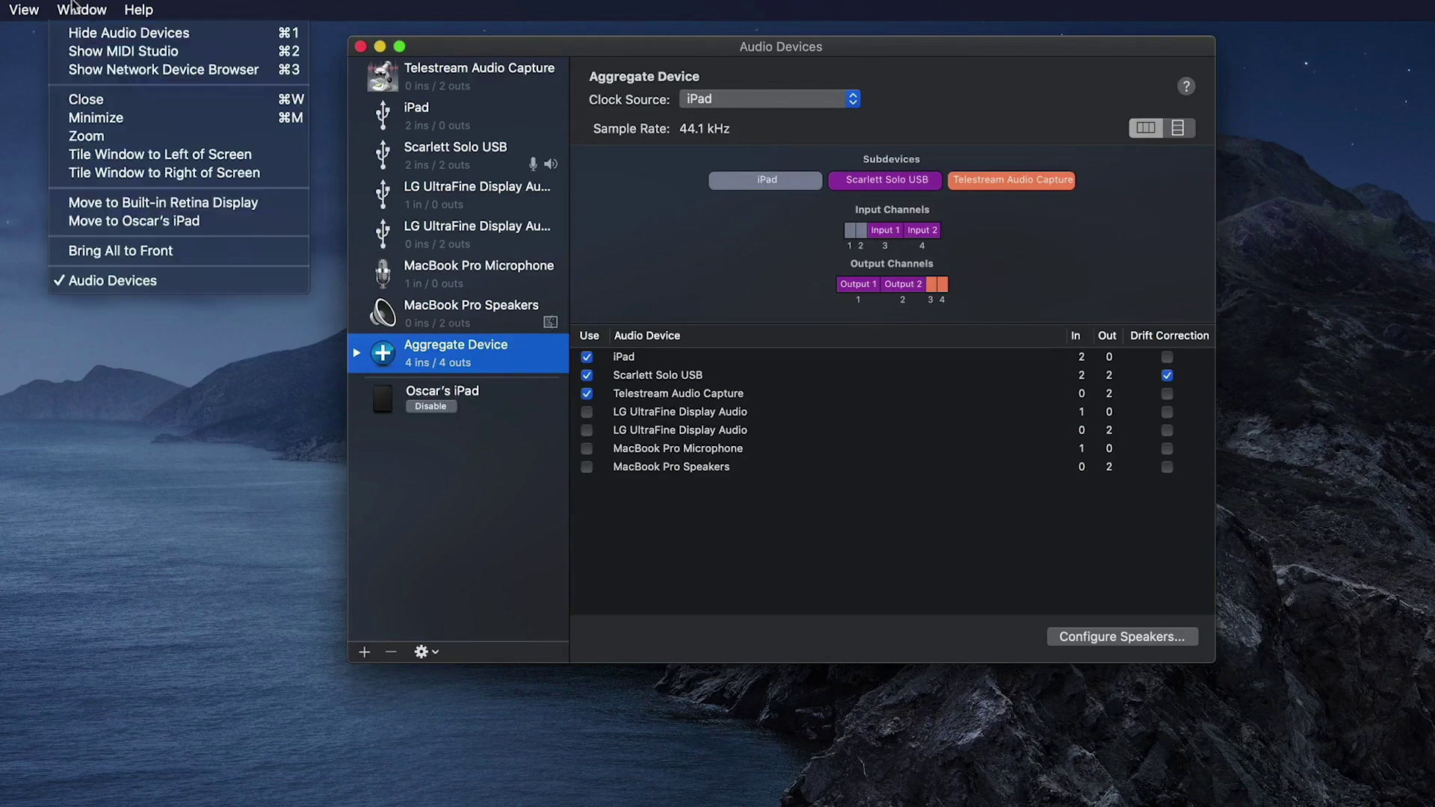
click(118, 52)
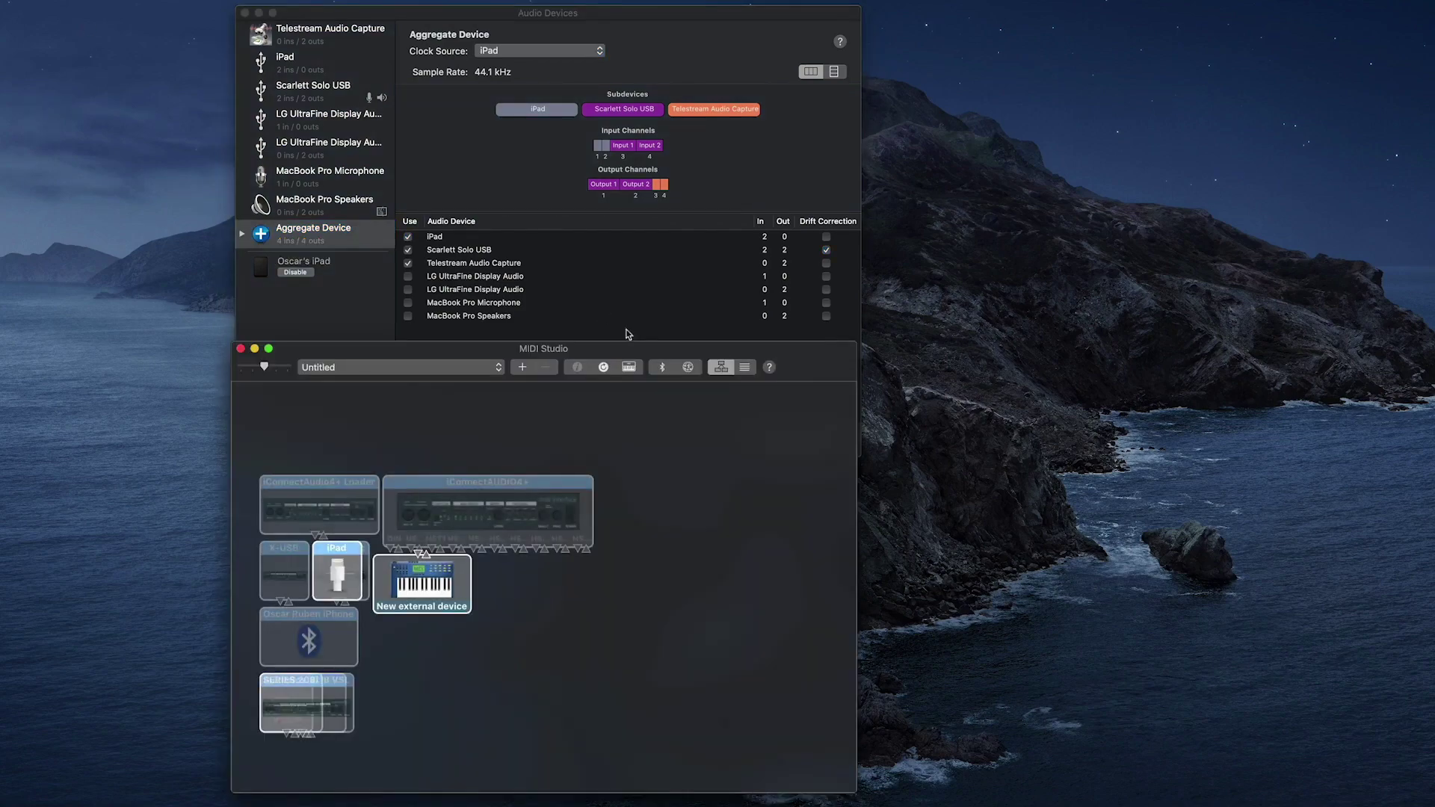
click(688, 367)
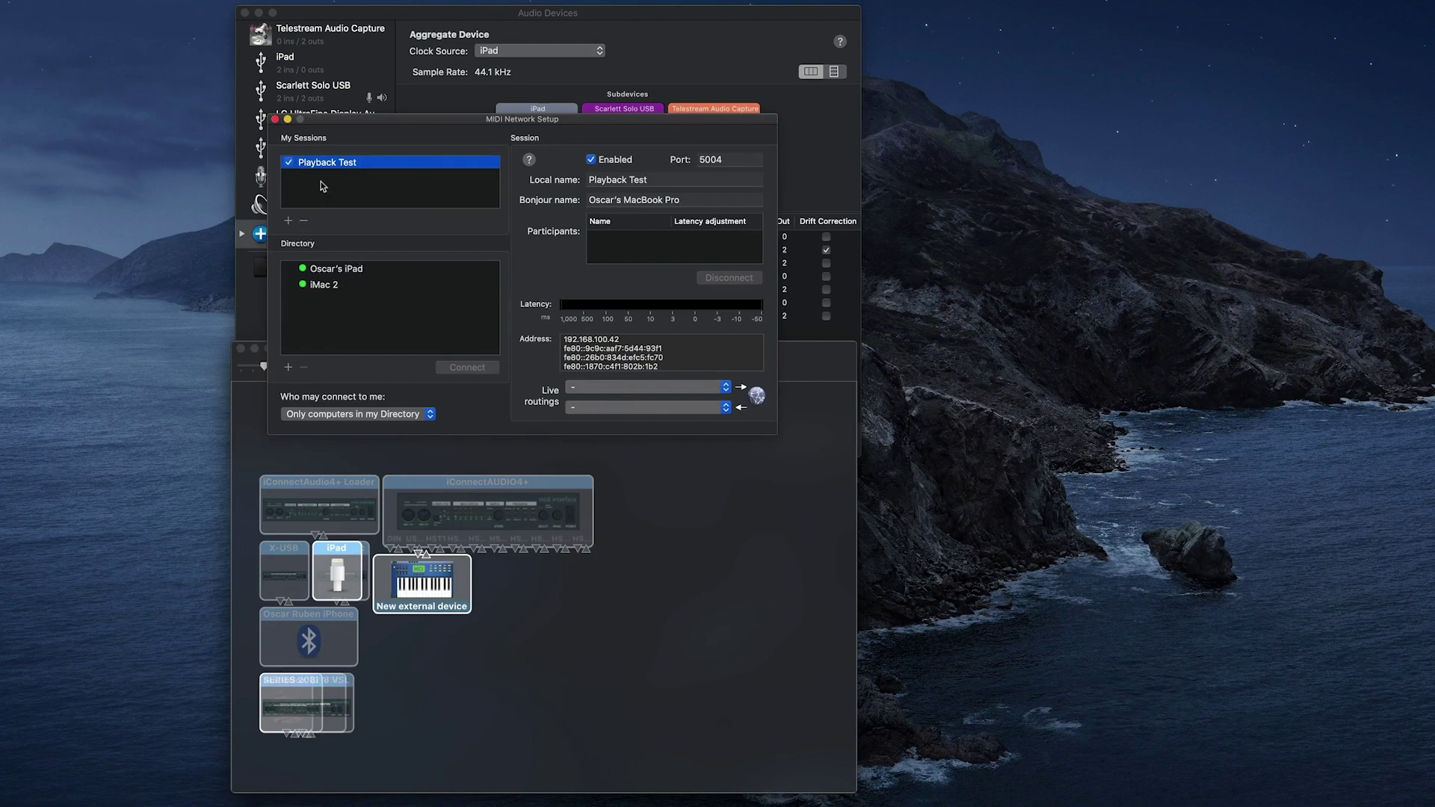
Create a network MIDI session with the local name Secuencias and enable it
click(289, 220)
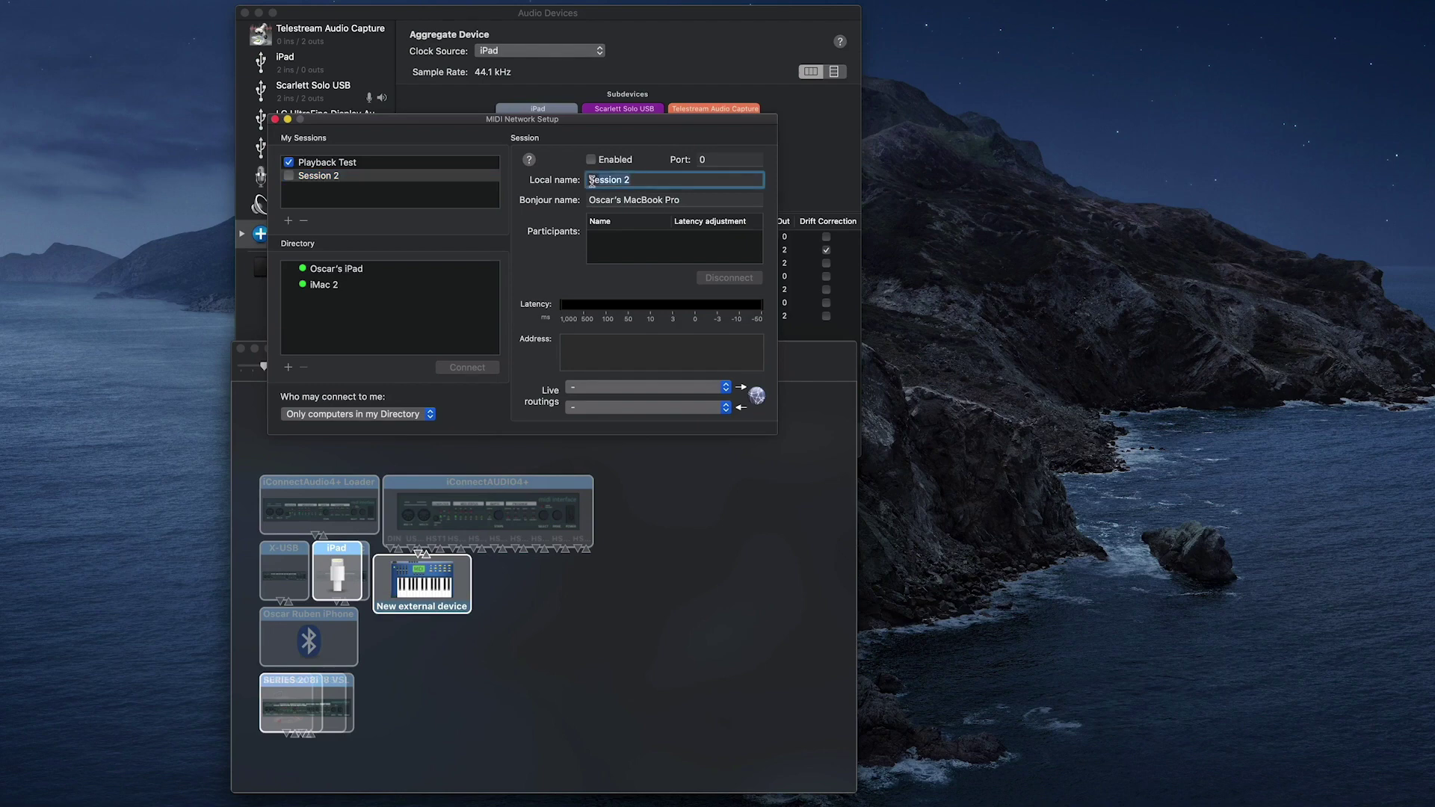
click(637, 180)
text(Secuencias)
click(408, 284)
click(288, 175)
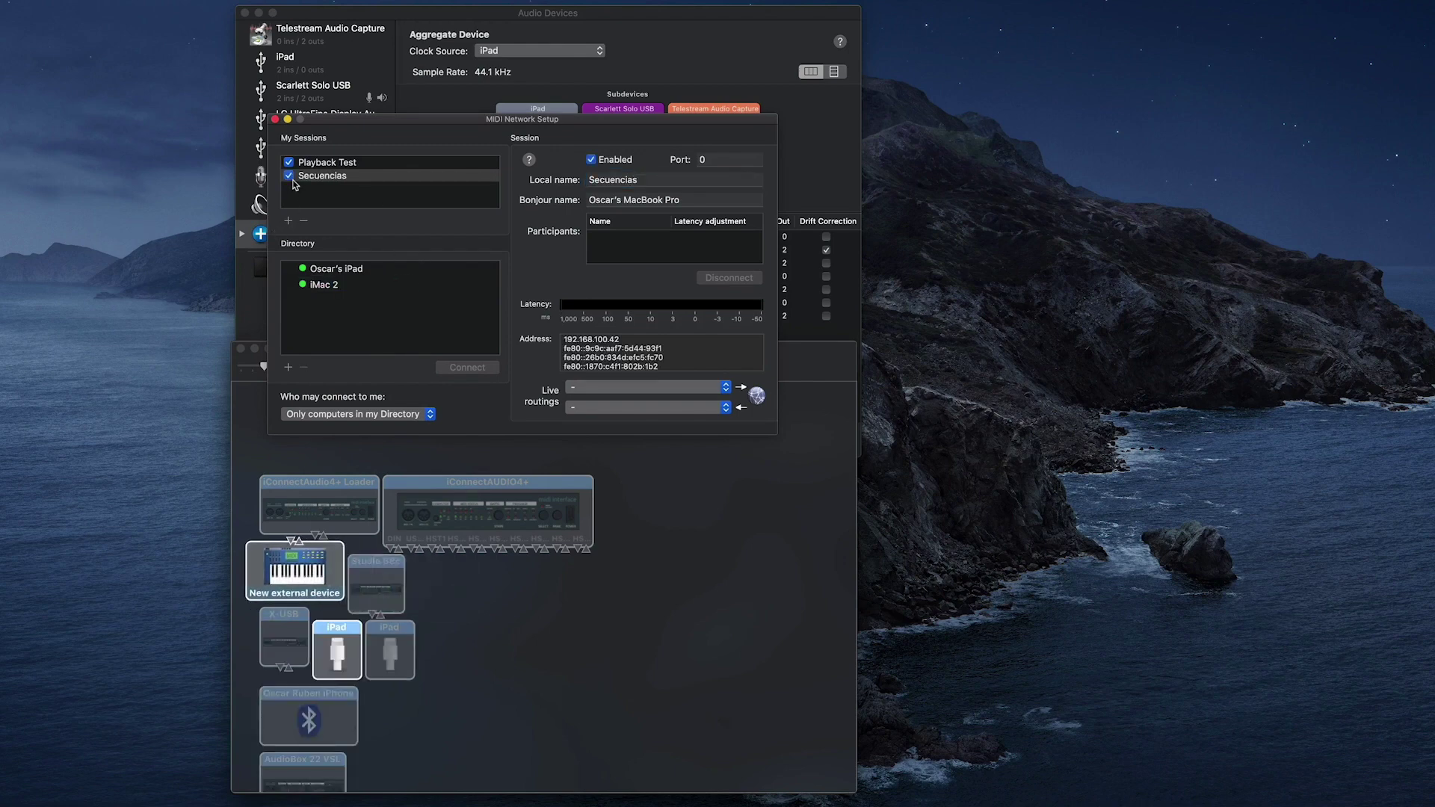
Connect the iPad from the directory to the Secuencias session and close the MIDI network setup
click(345, 271)
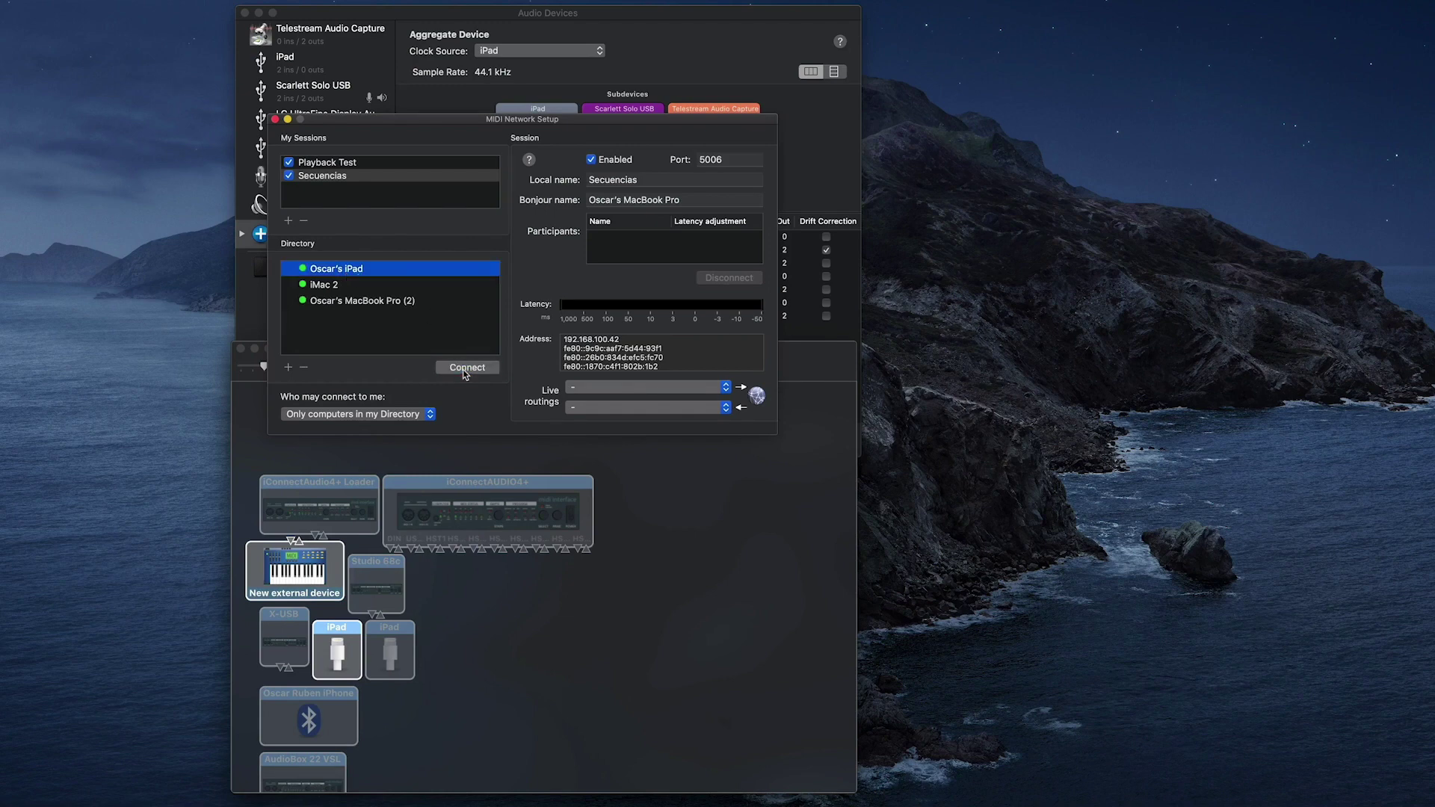
click(464, 371)
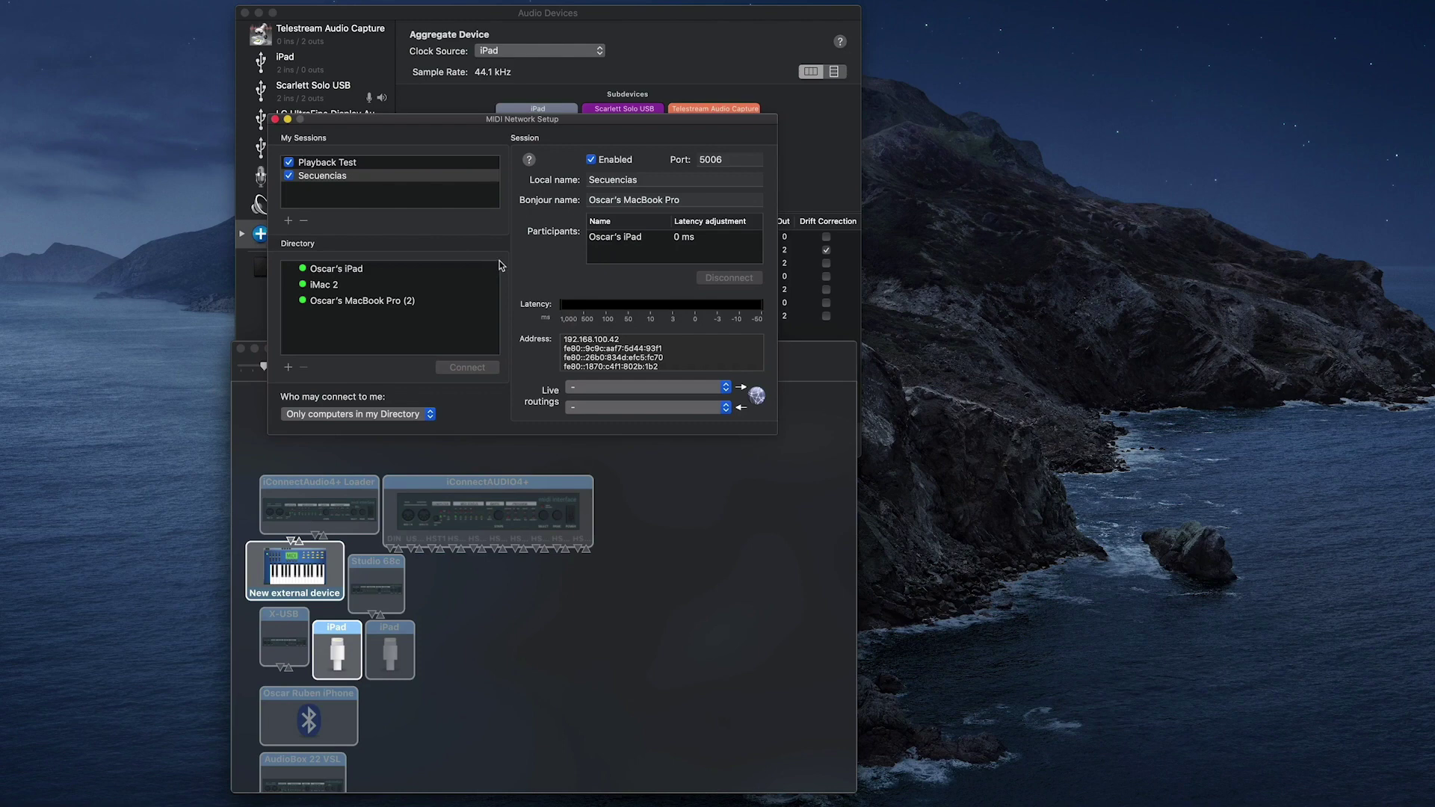
click(275, 121)
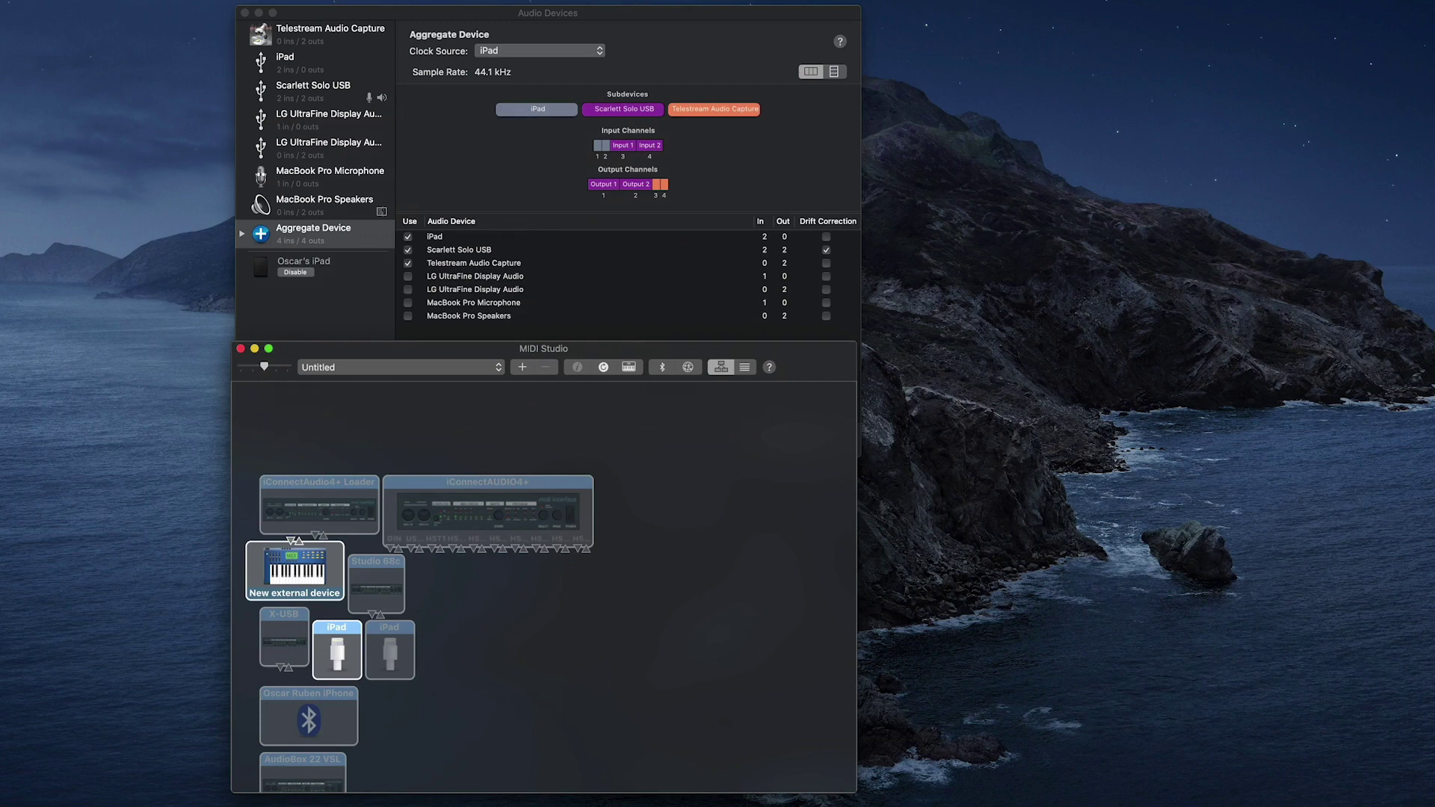
Switch to ProPresenter and add a new MIDI device in the device preferences
key(super+Tab)
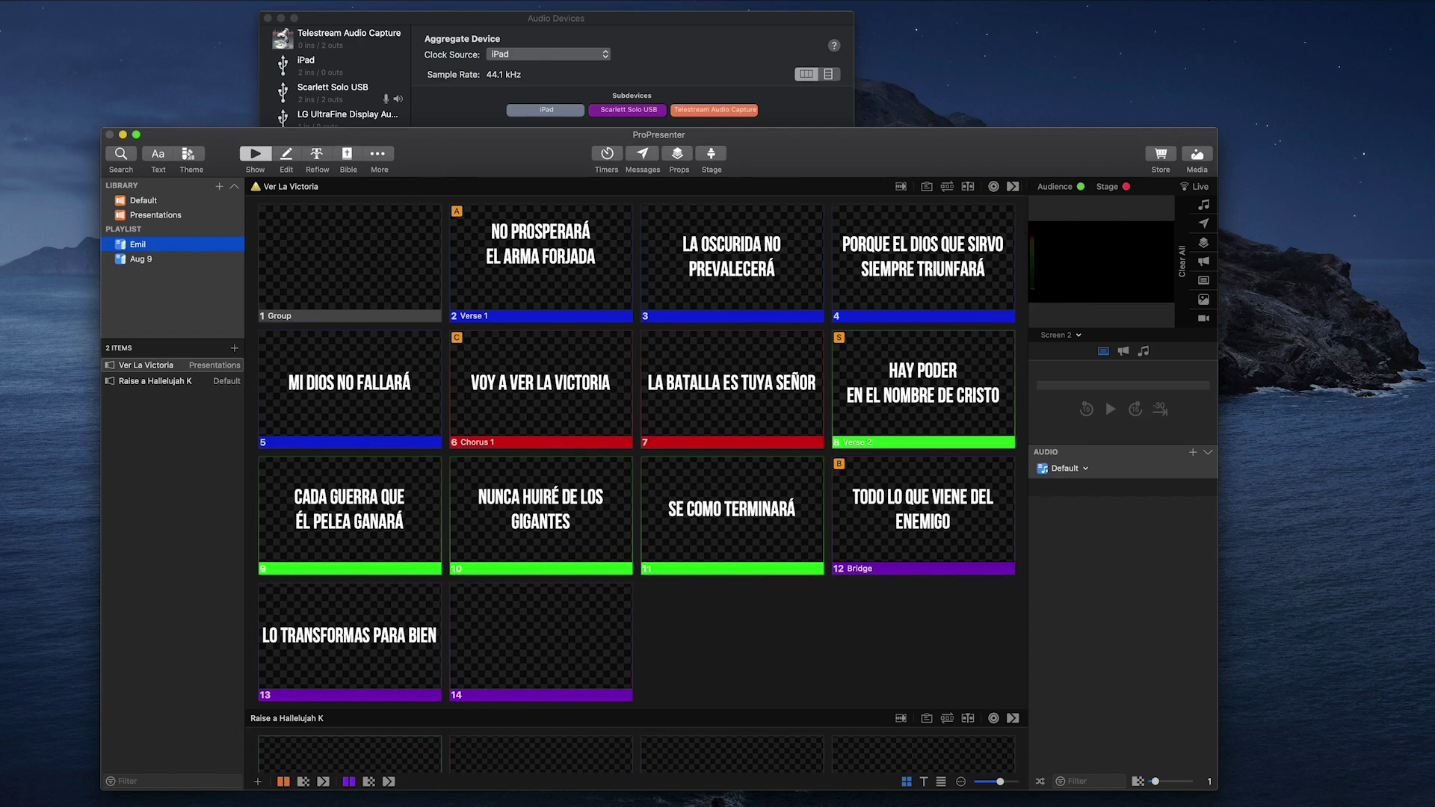
click(15, 0)
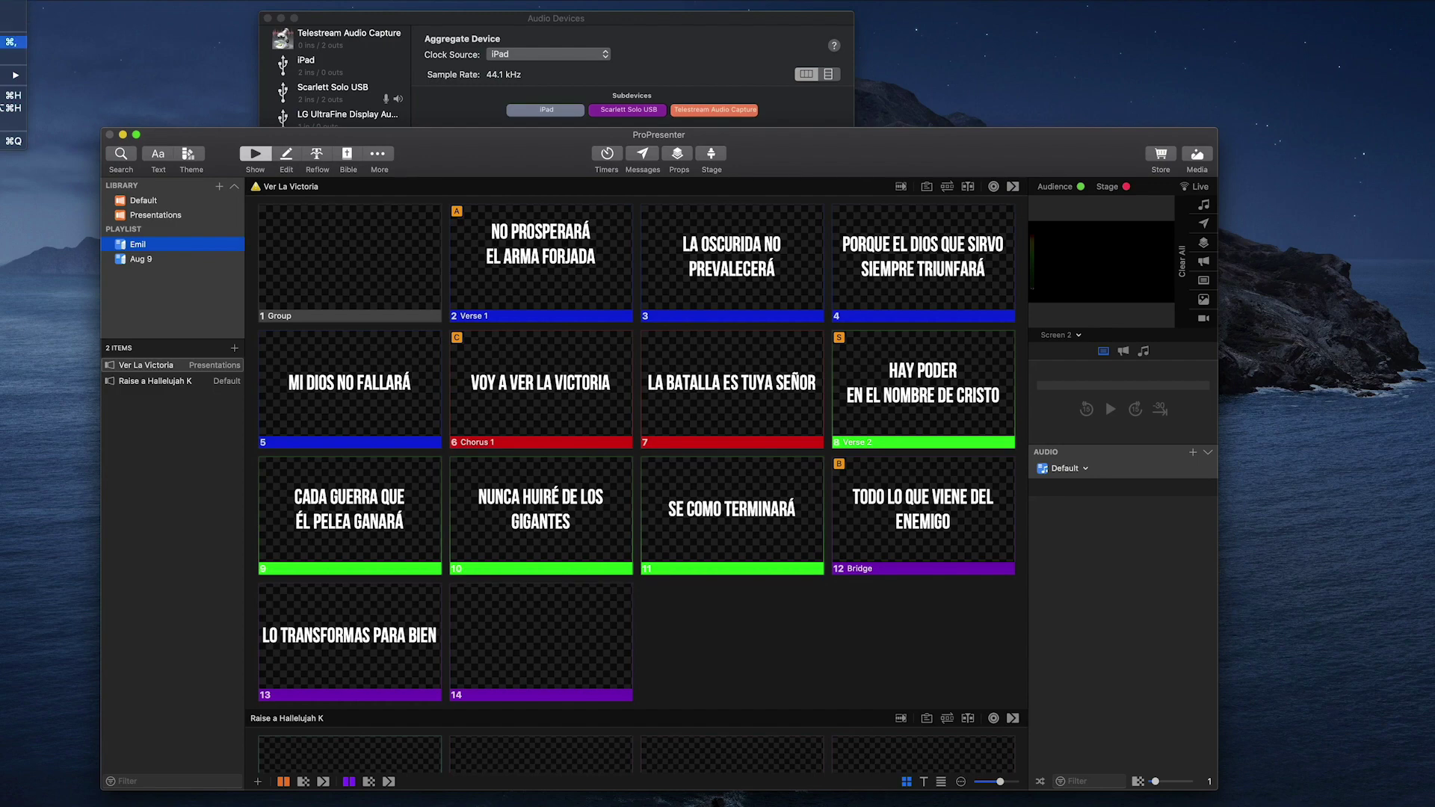
click(11, 41)
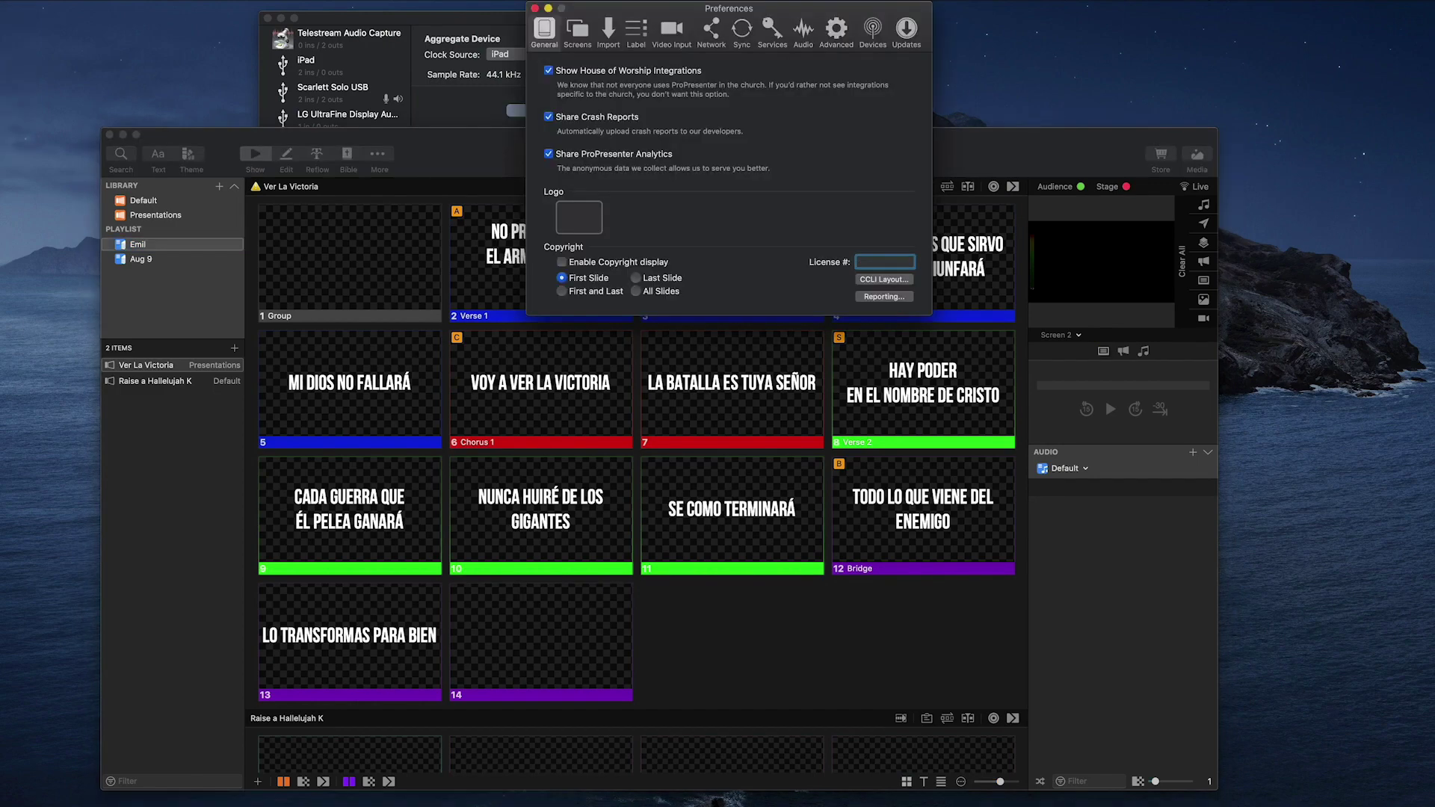
click(880, 38)
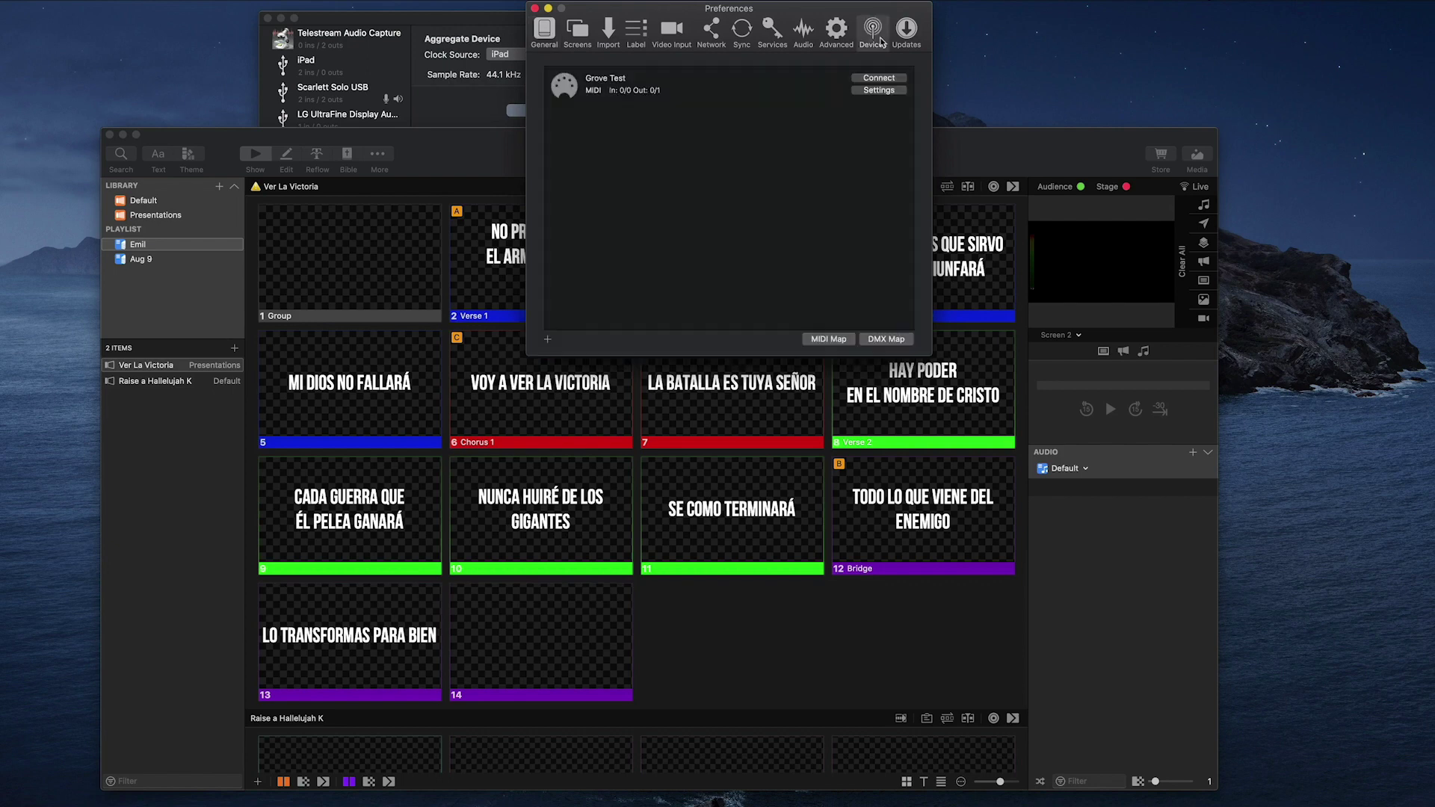
click(549, 342)
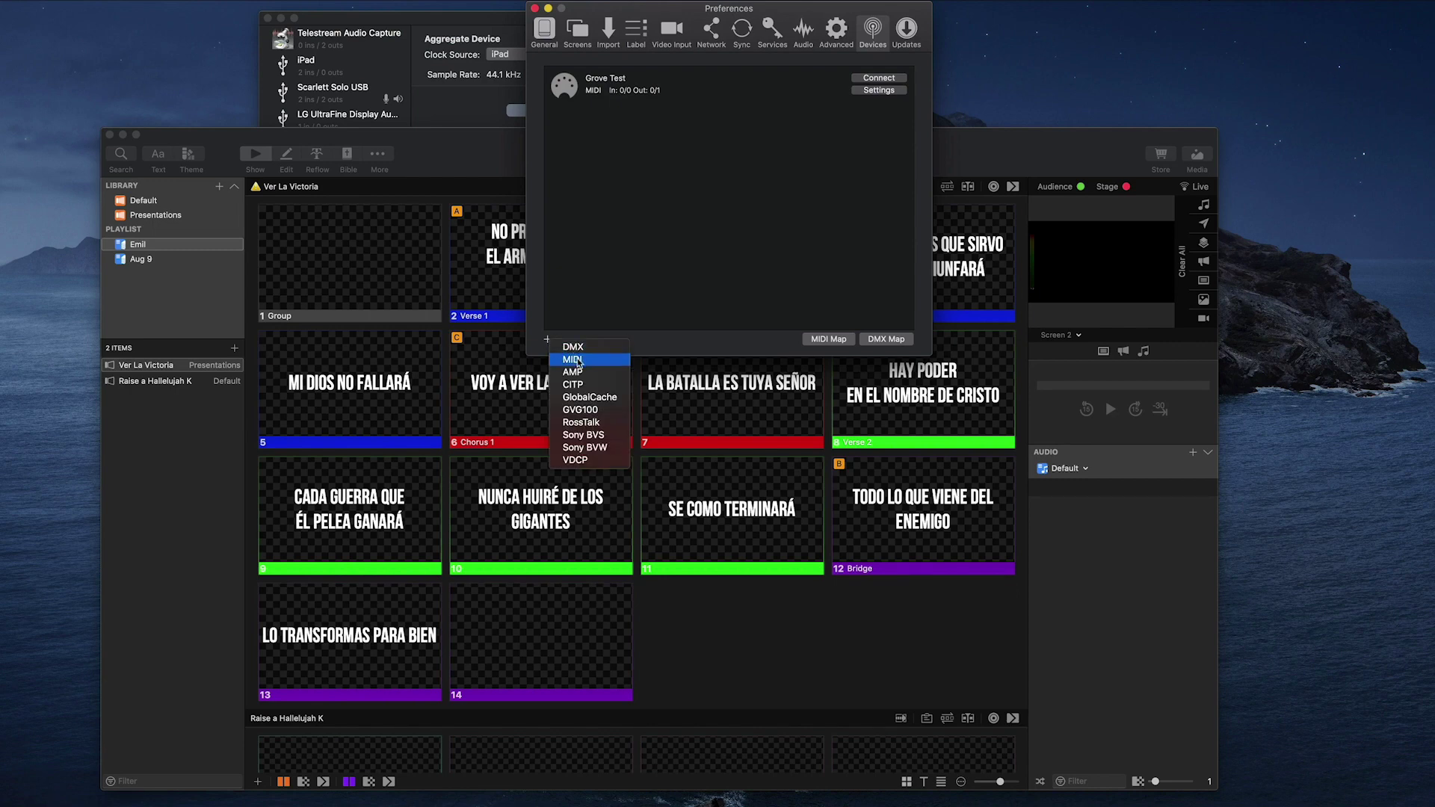
click(577, 361)
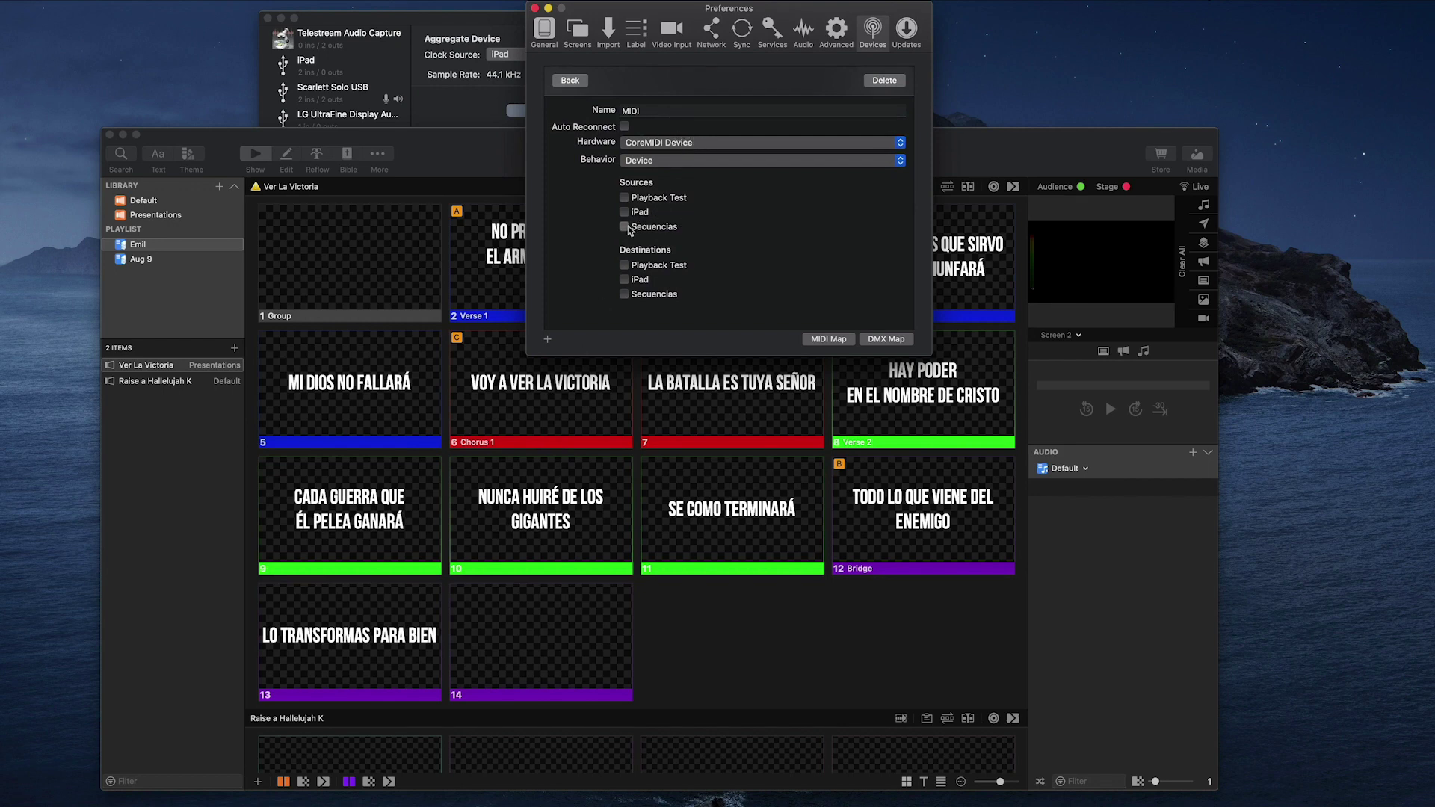
Enable Playback Test, iPad and Secuencias as the MIDI device's sources and destinations, and turn on Auto Reconnect
click(625, 293)
click(625, 280)
click(625, 265)
click(625, 212)
click(625, 197)
click(626, 127)
Return to the device list, connect the new MIDI device and close the preferences
click(573, 82)
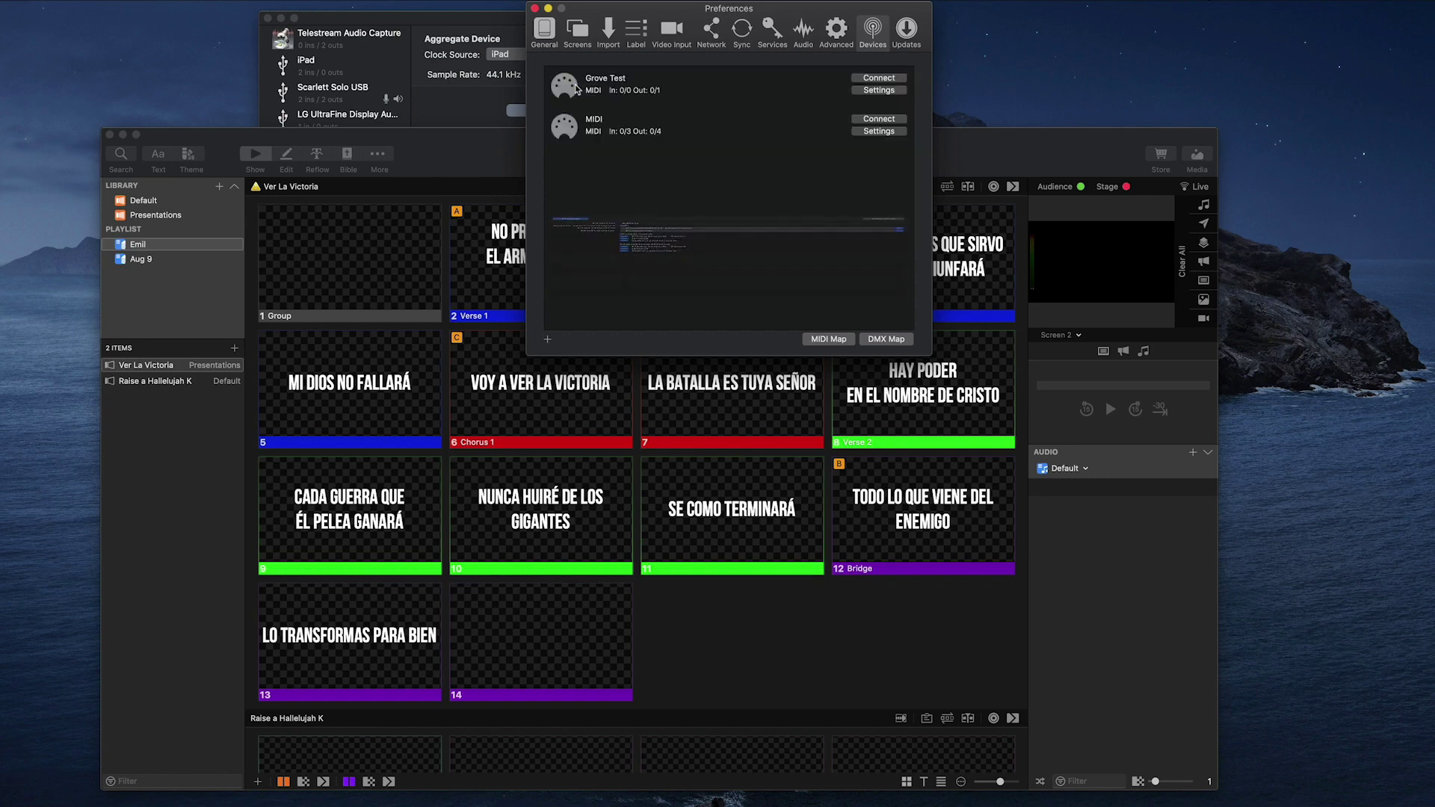
click(881, 122)
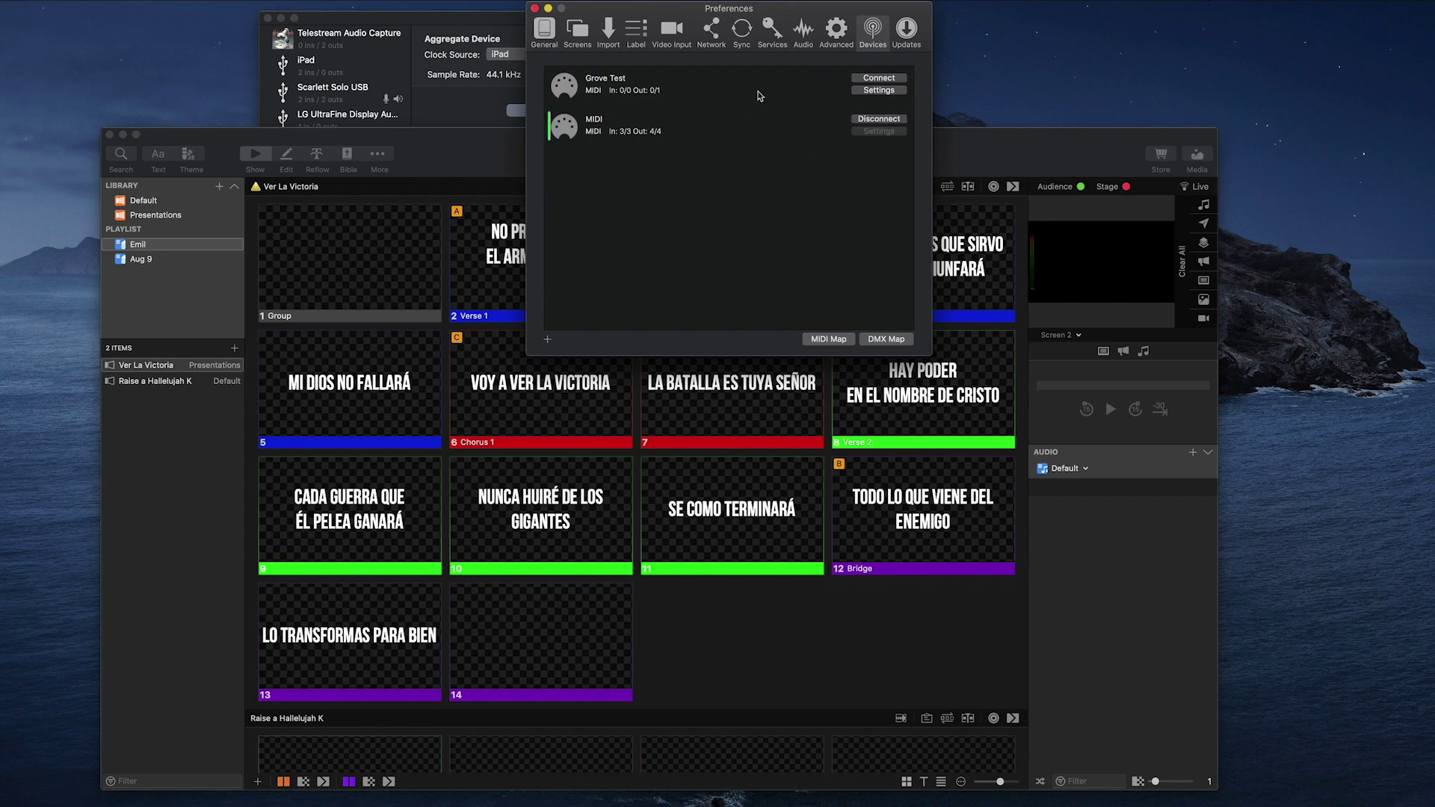
click(535, 8)
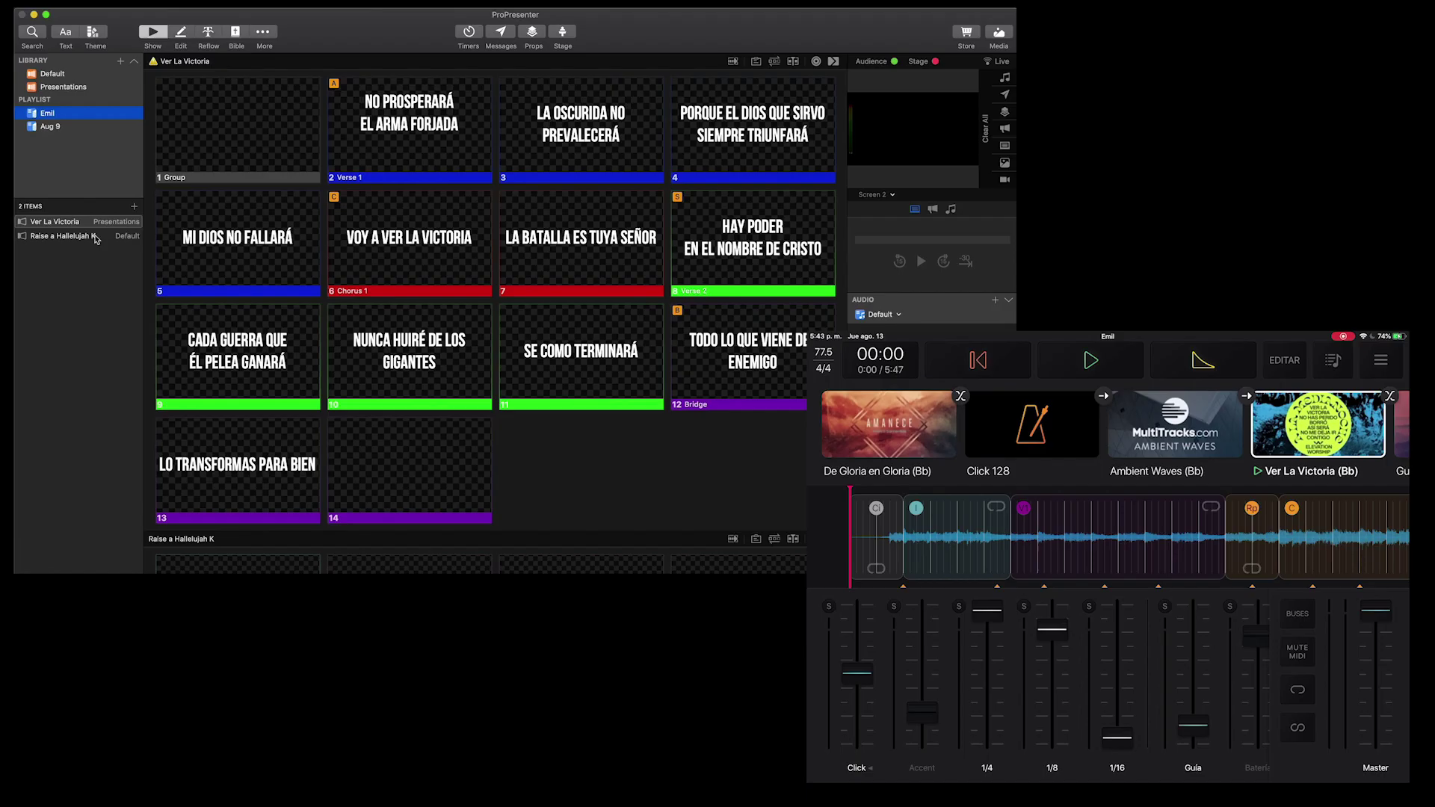
Select the Ver La Victoria presentation, send its Verse 1 slide live and advance to slide 3
click(154, 381)
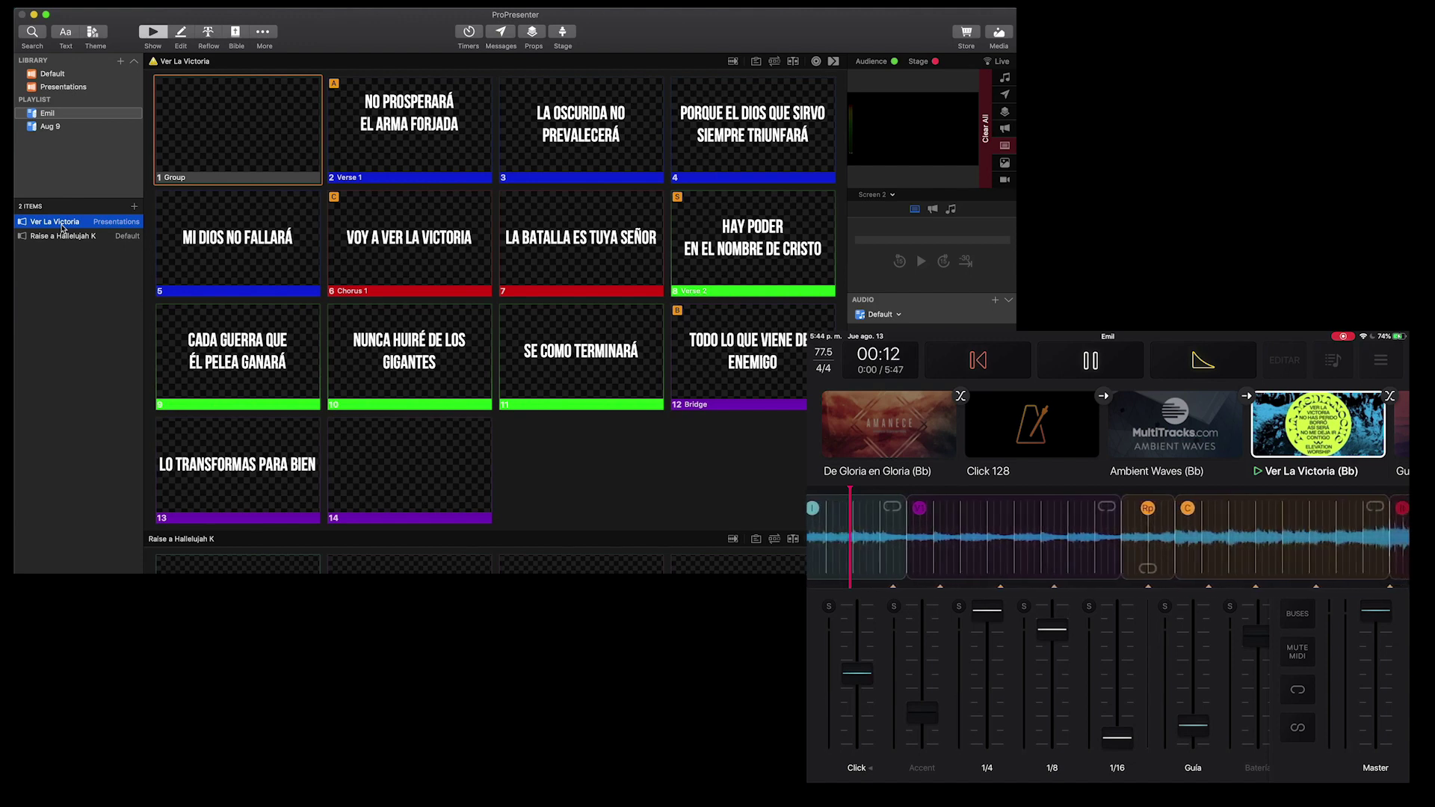
click(366, 186)
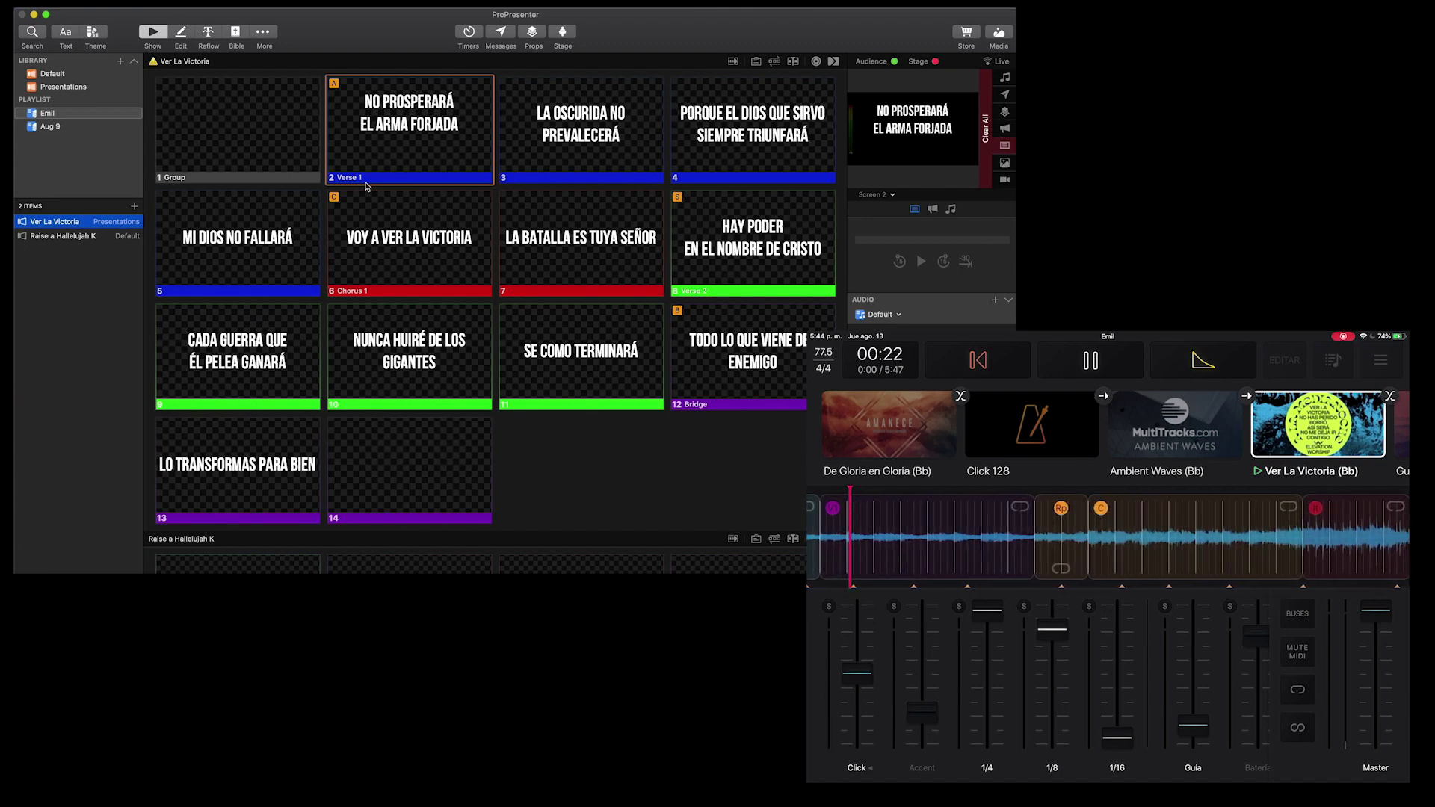
key(Right)
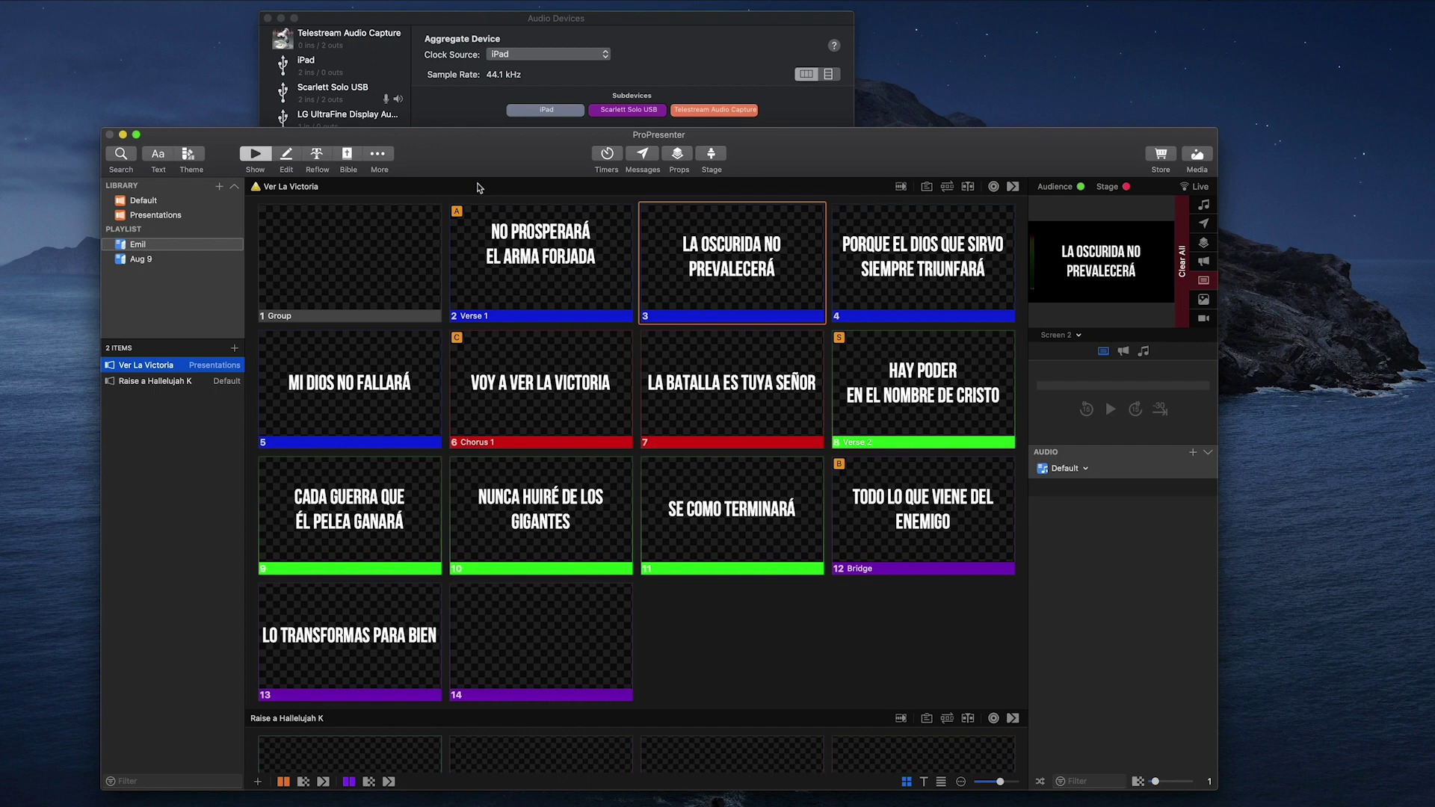
Add a new Syphon audience screen at 1920 x 1080 in the screen configuration and close it
click(137, 9)
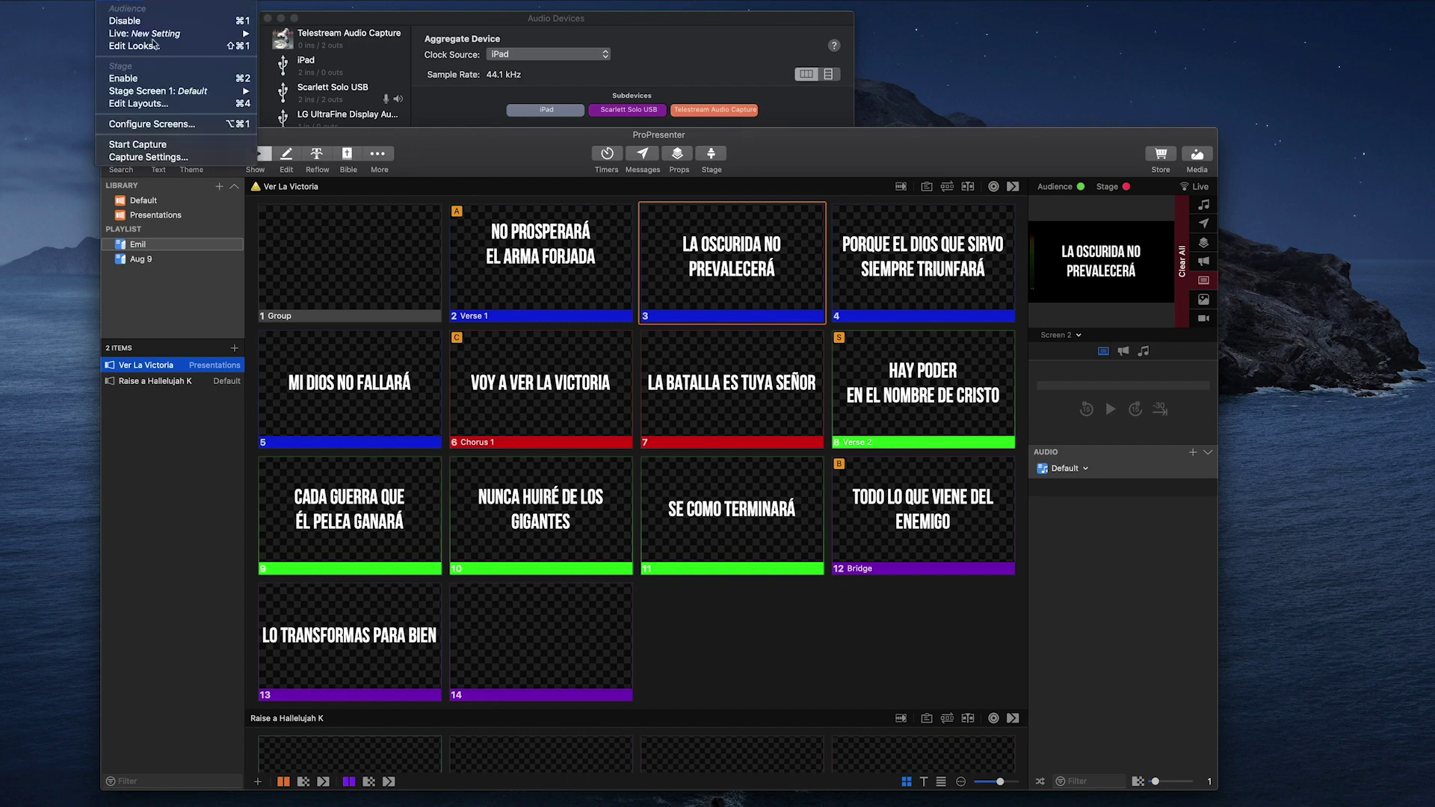
click(180, 126)
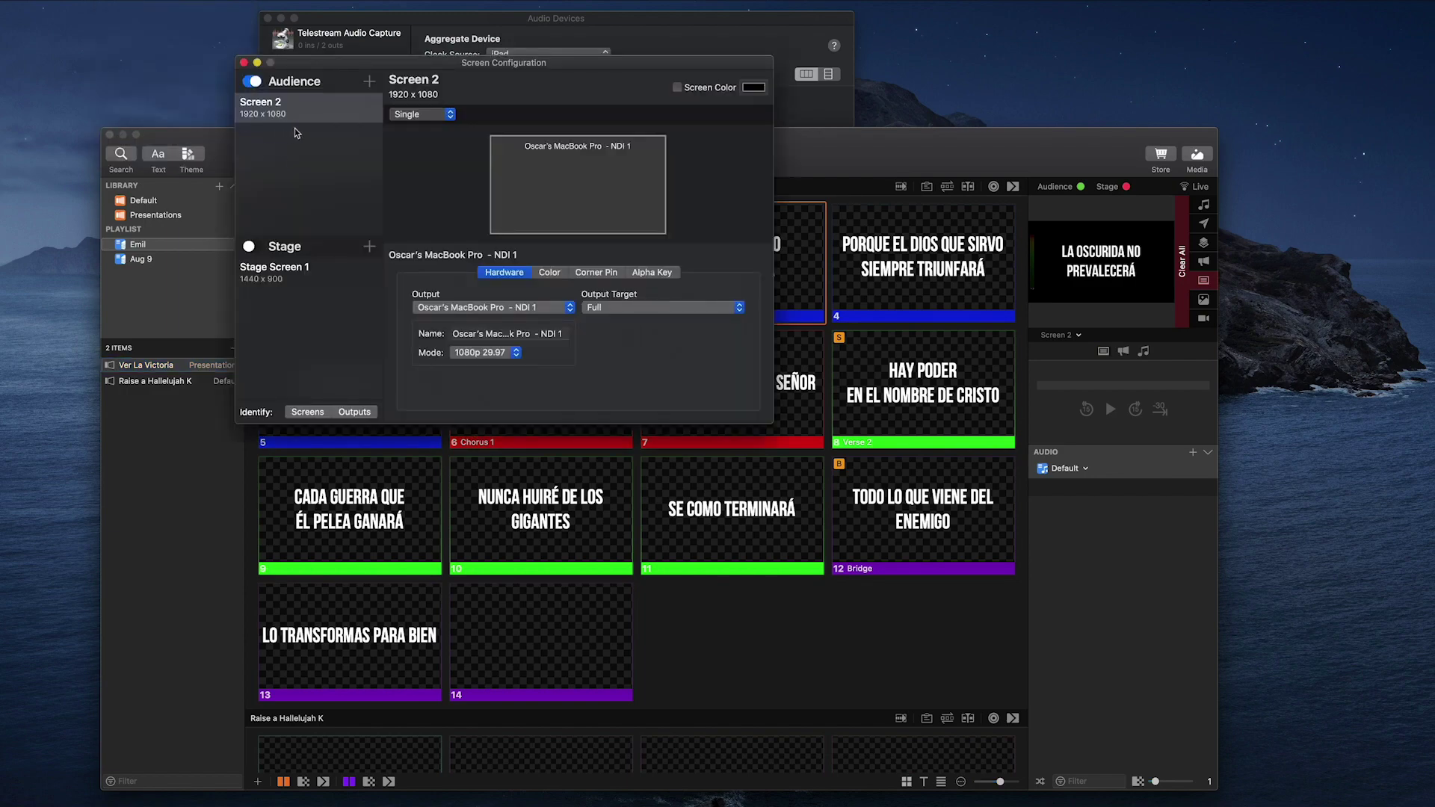
click(280, 116)
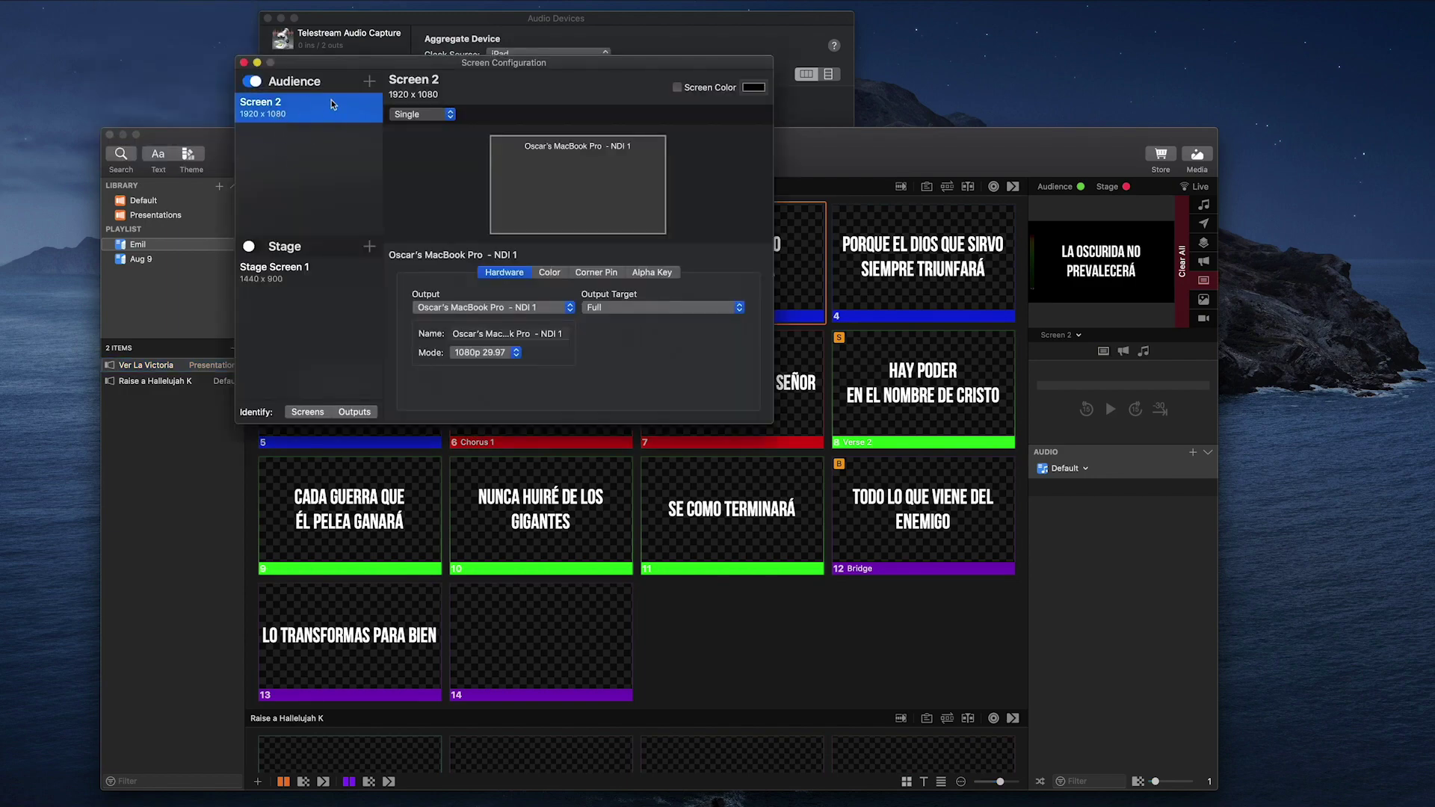
click(368, 80)
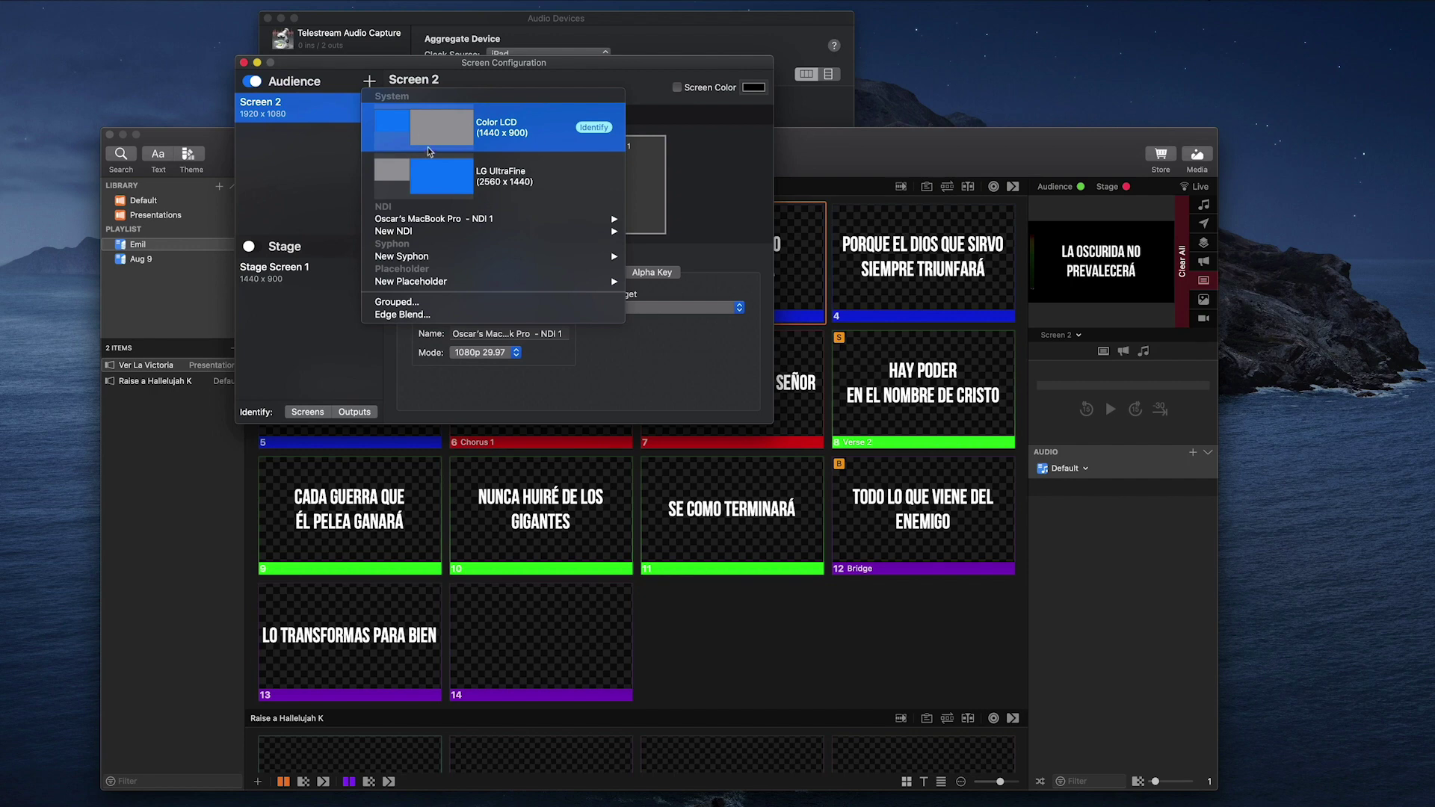
mouse_move(417, 233)
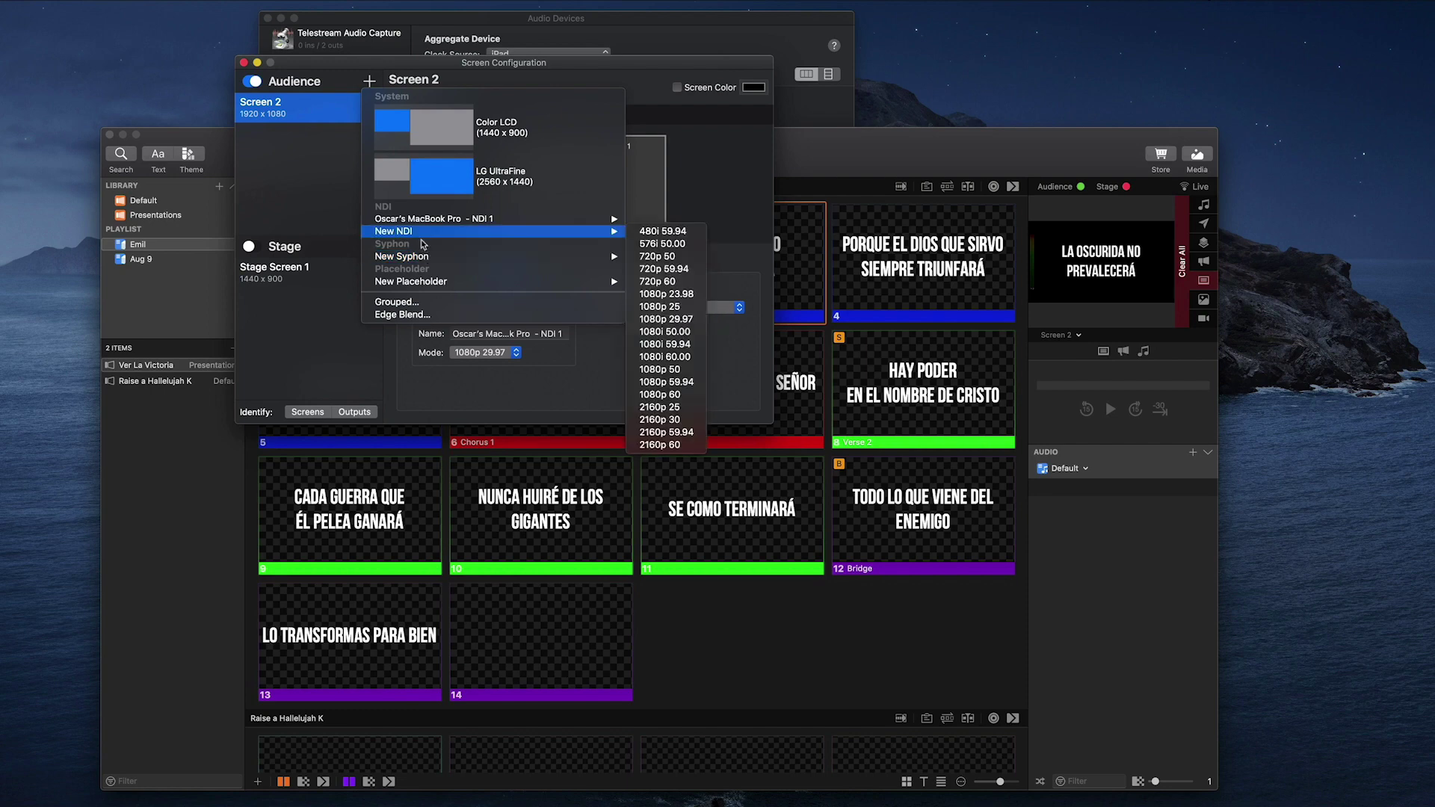
mouse_move(424, 260)
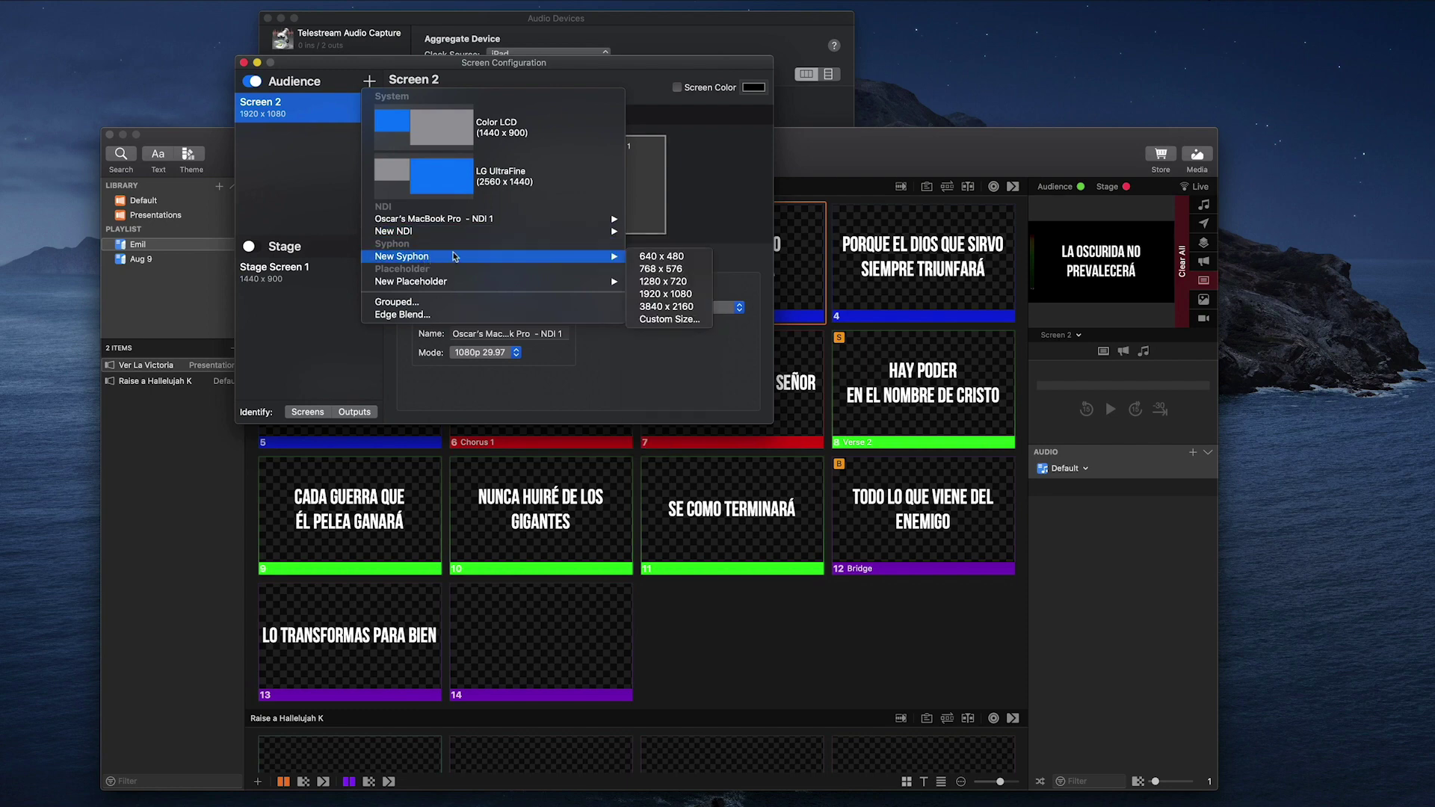
click(671, 296)
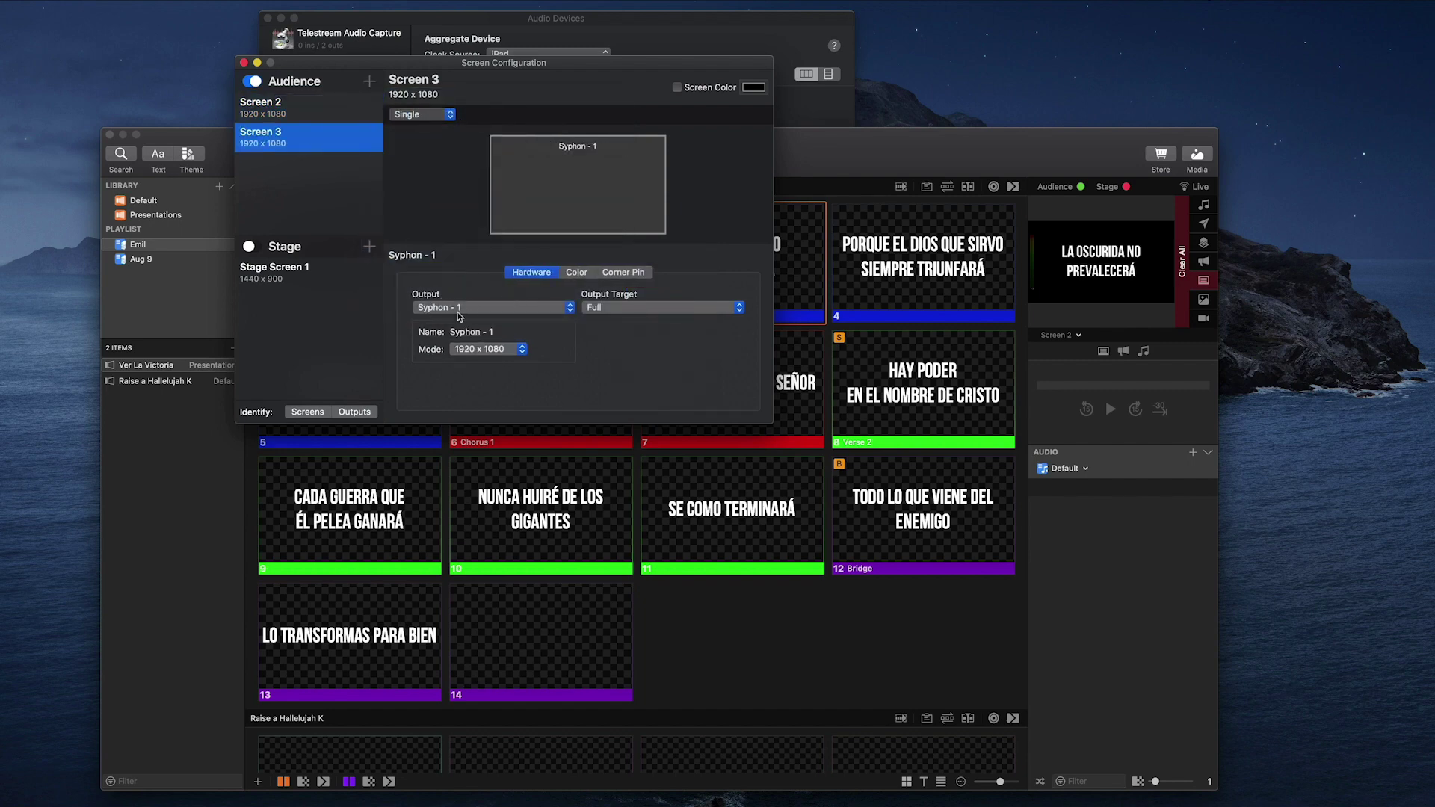
click(245, 64)
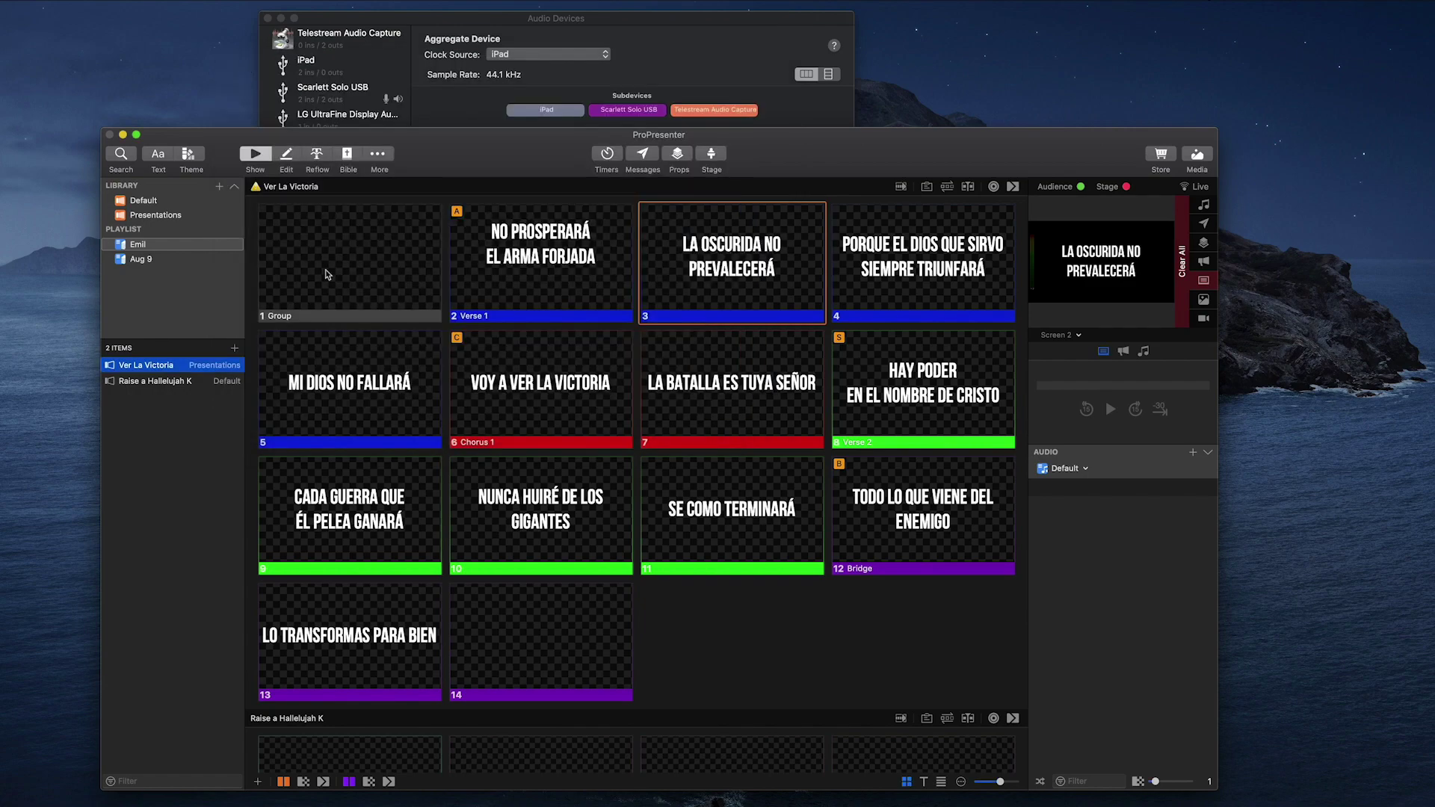
Select all slides of Ver La Victoria and browse the themes to the OBS-1 template
click(422, 279)
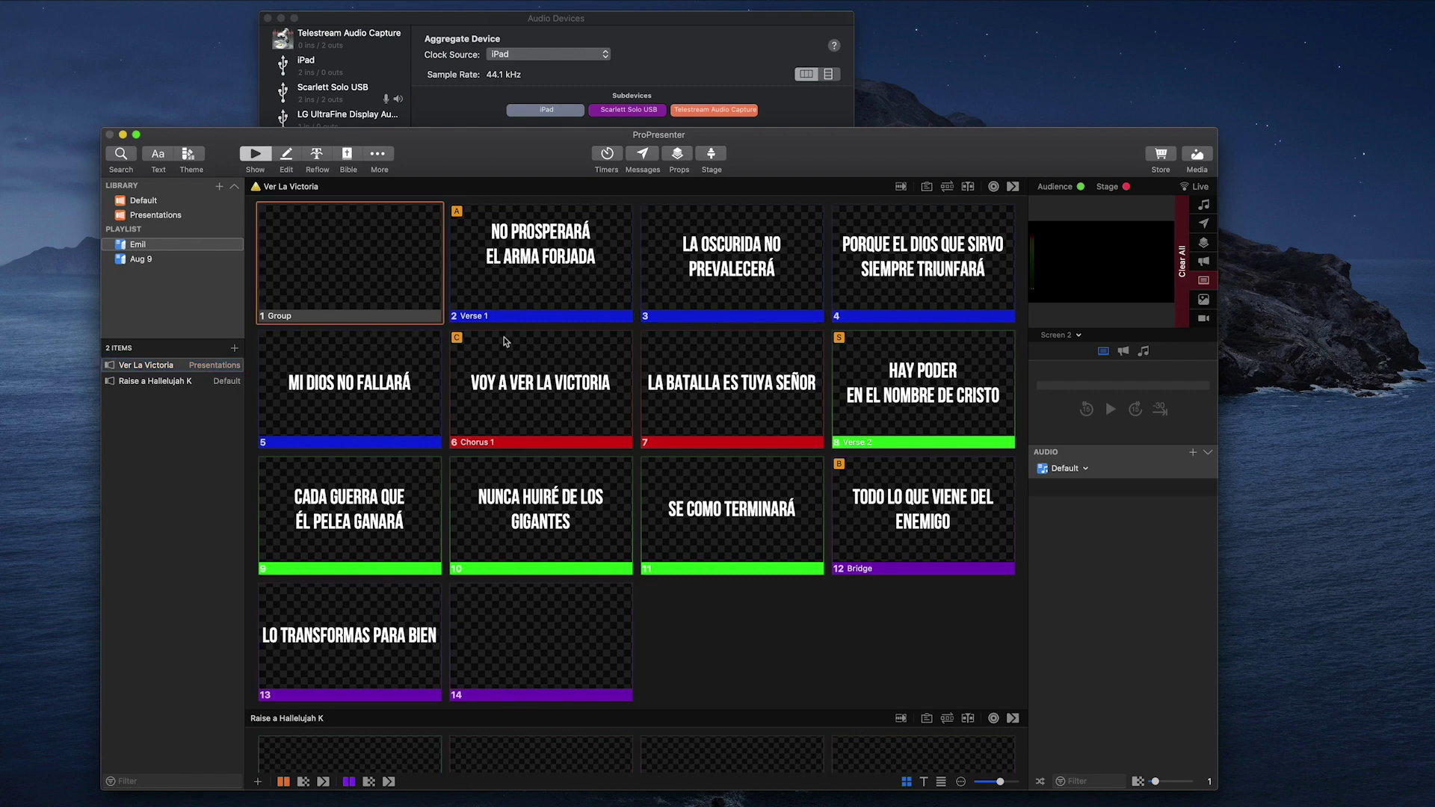
key(super+a)
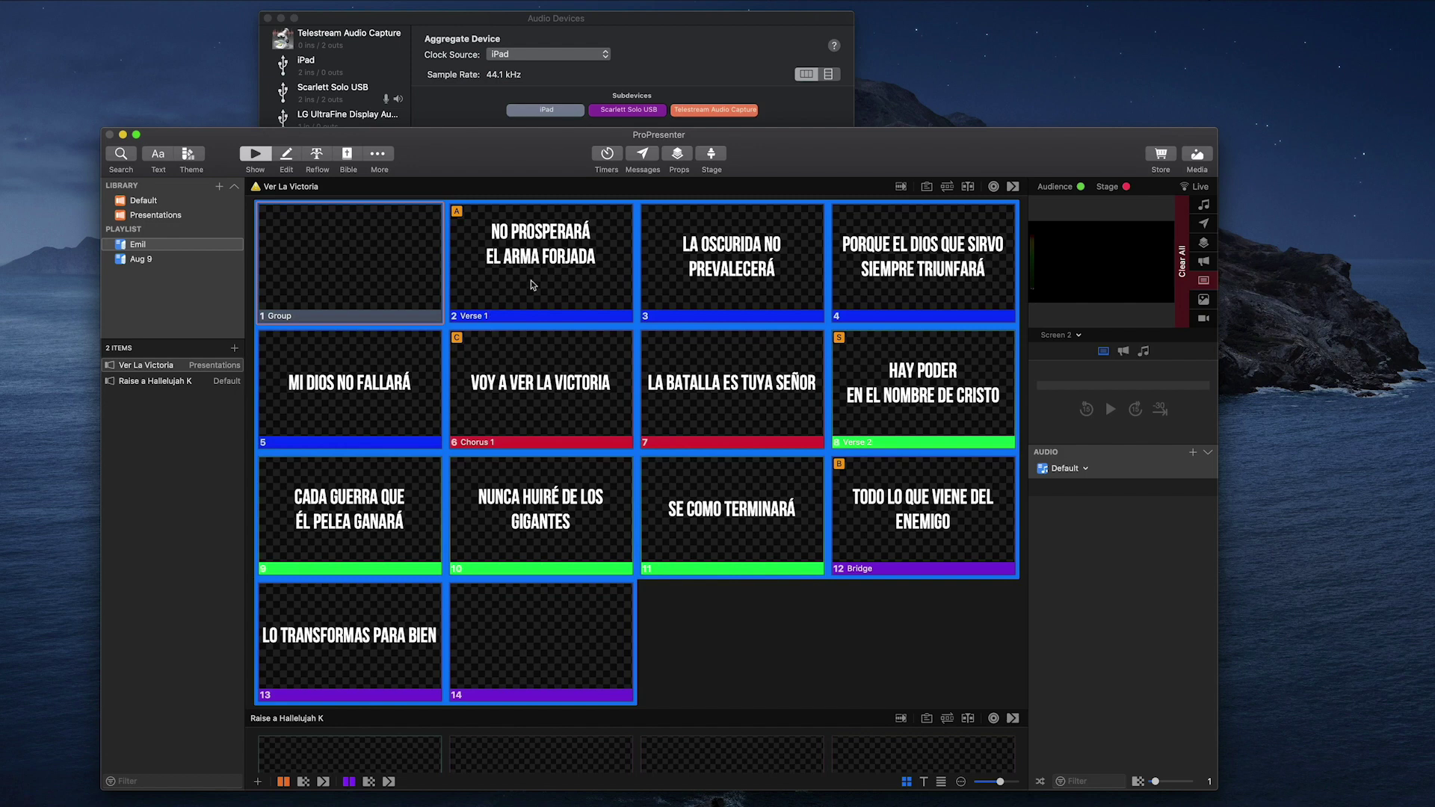
click(186, 155)
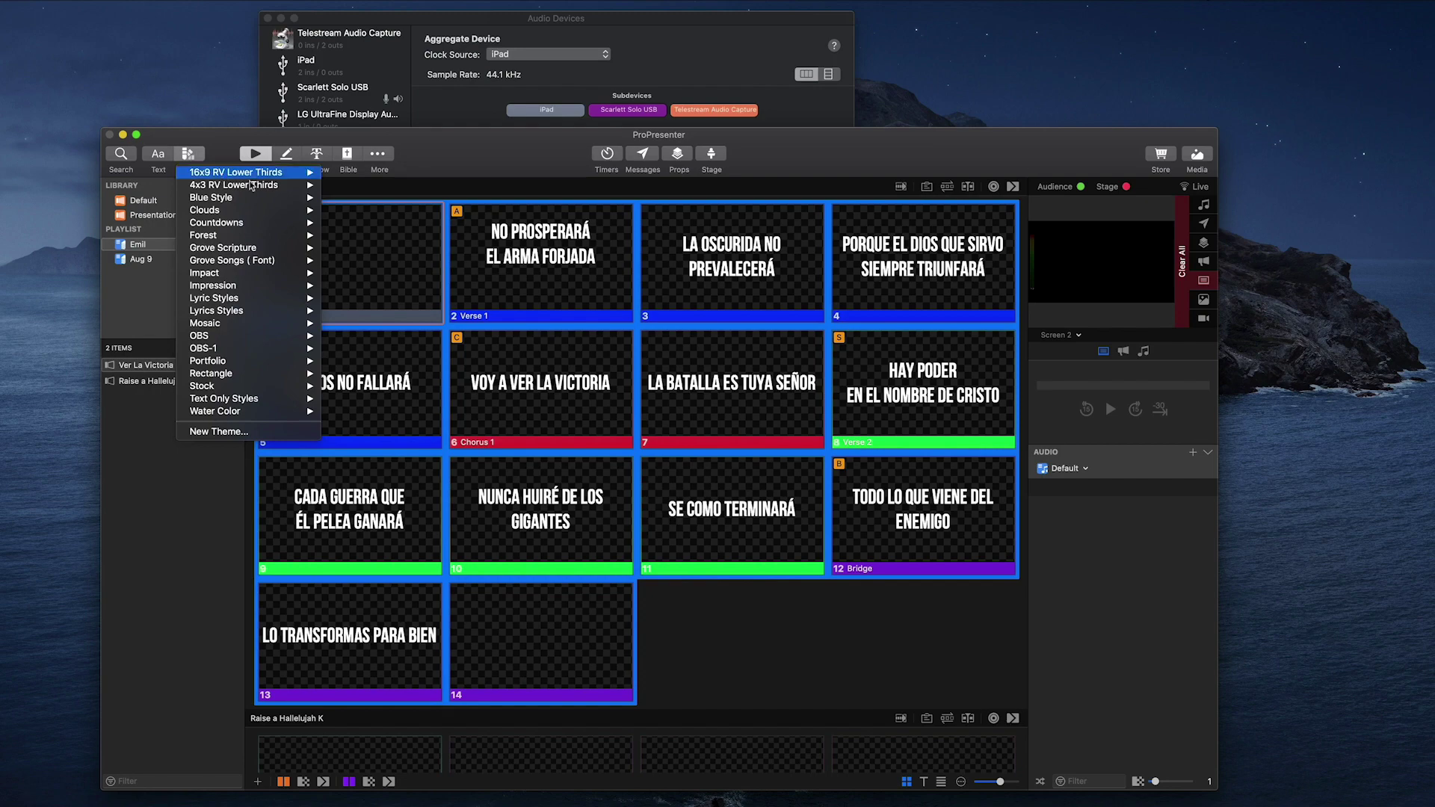
mouse_move(305, 192)
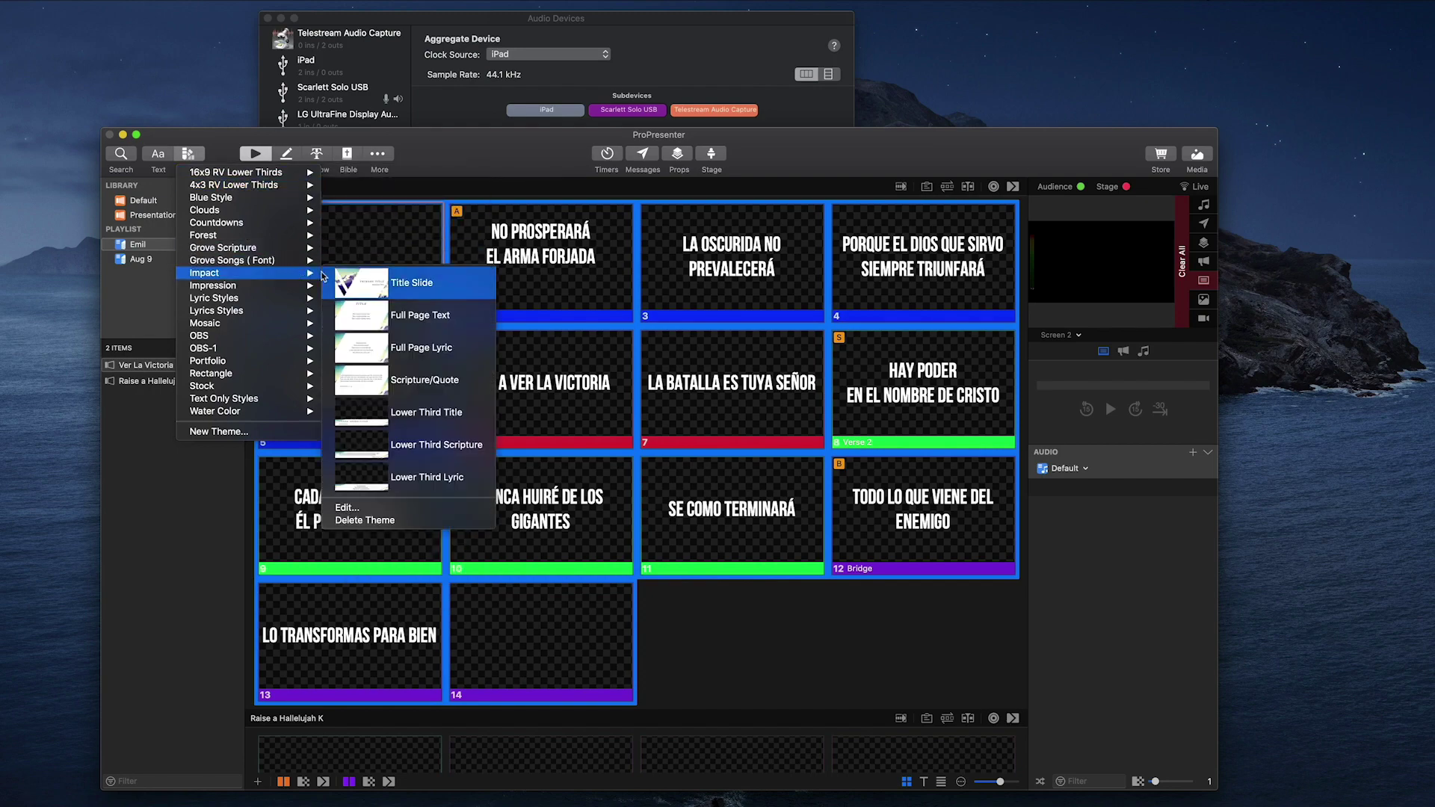
mouse_move(245, 346)
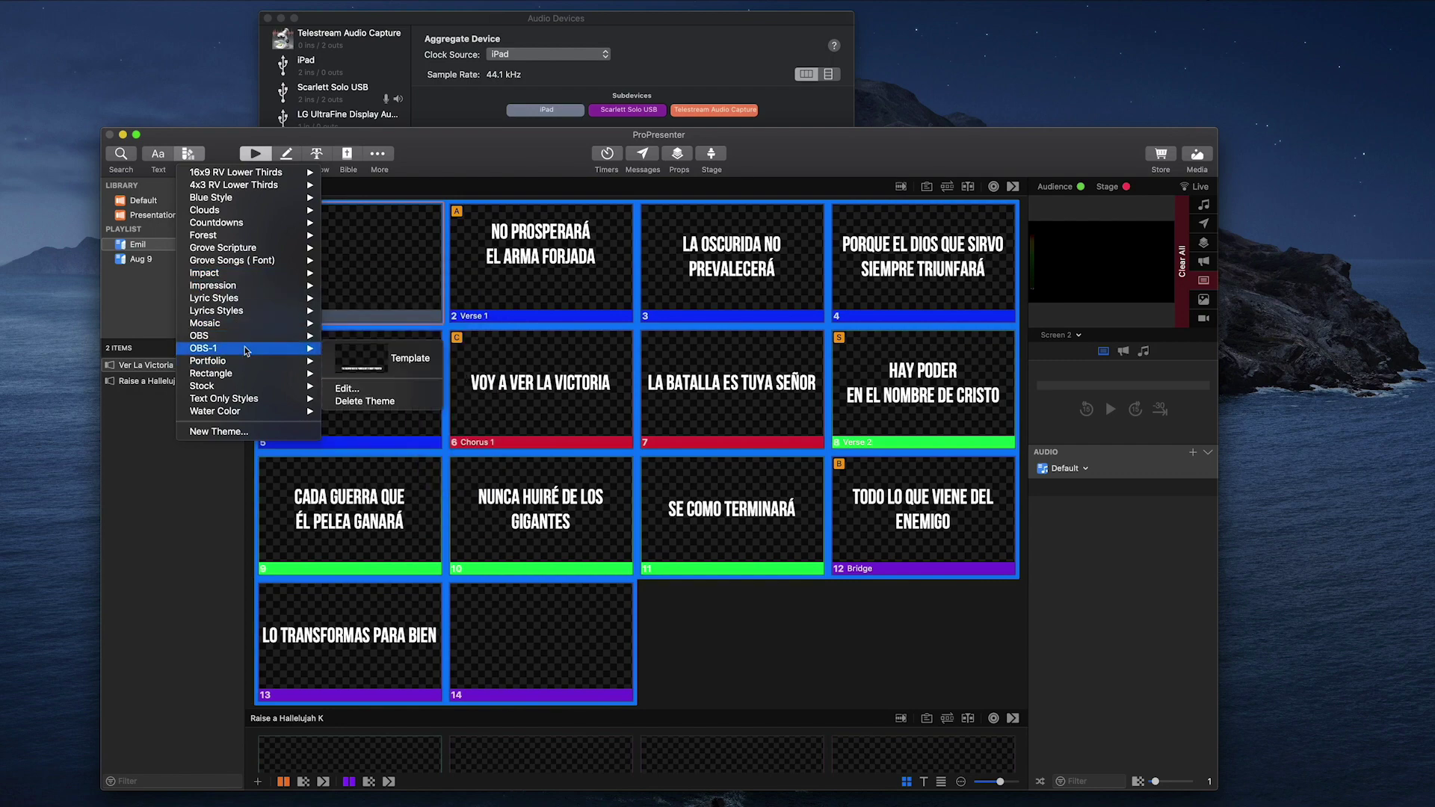